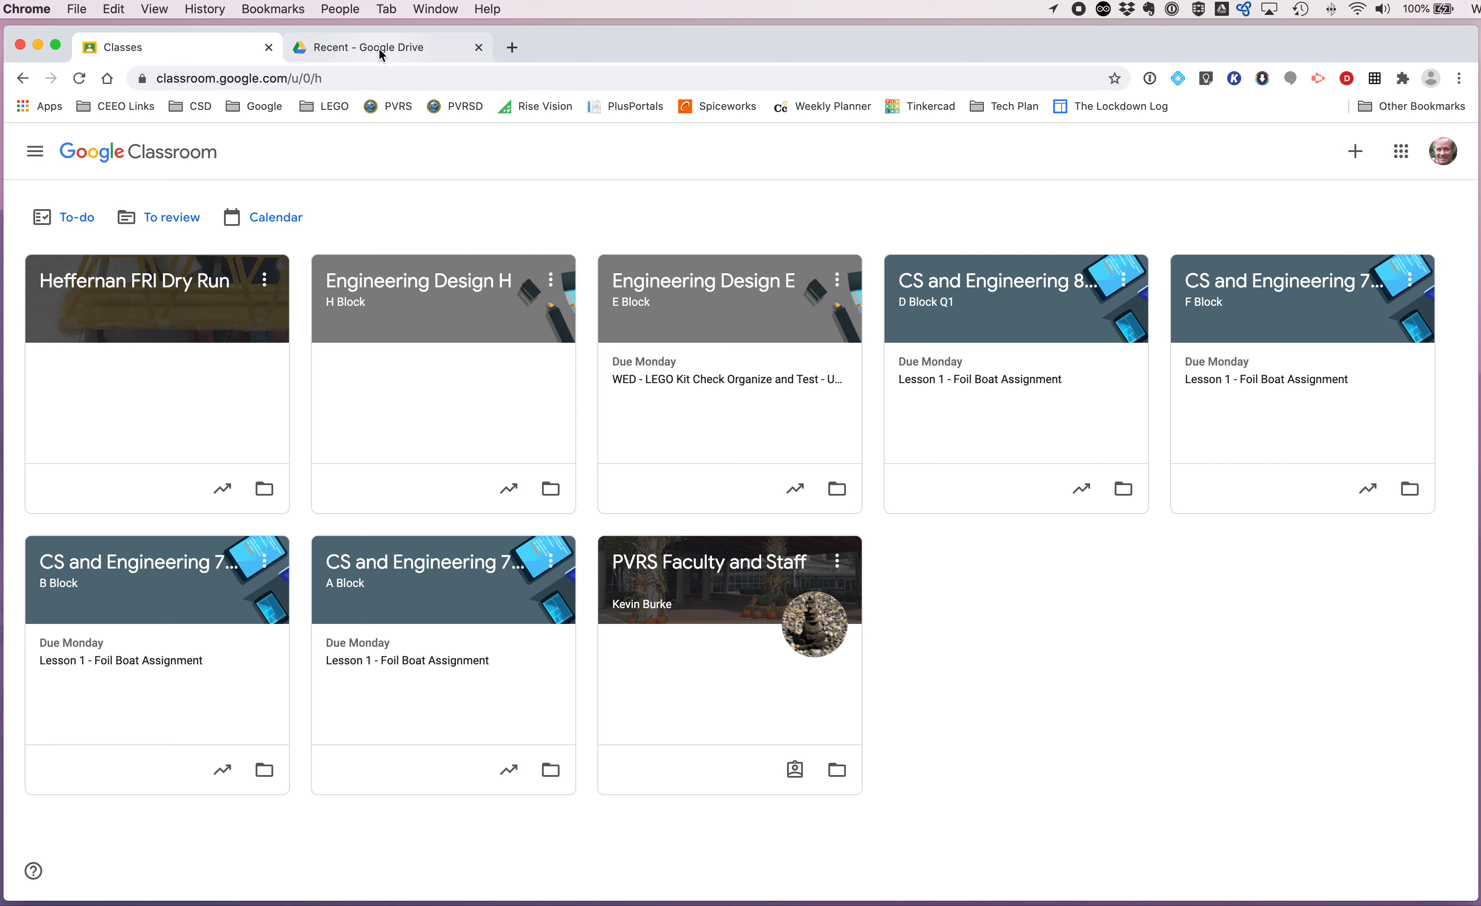
# Open the classwork page of the Engineering Design E class.
pyautogui.click(157, 53)
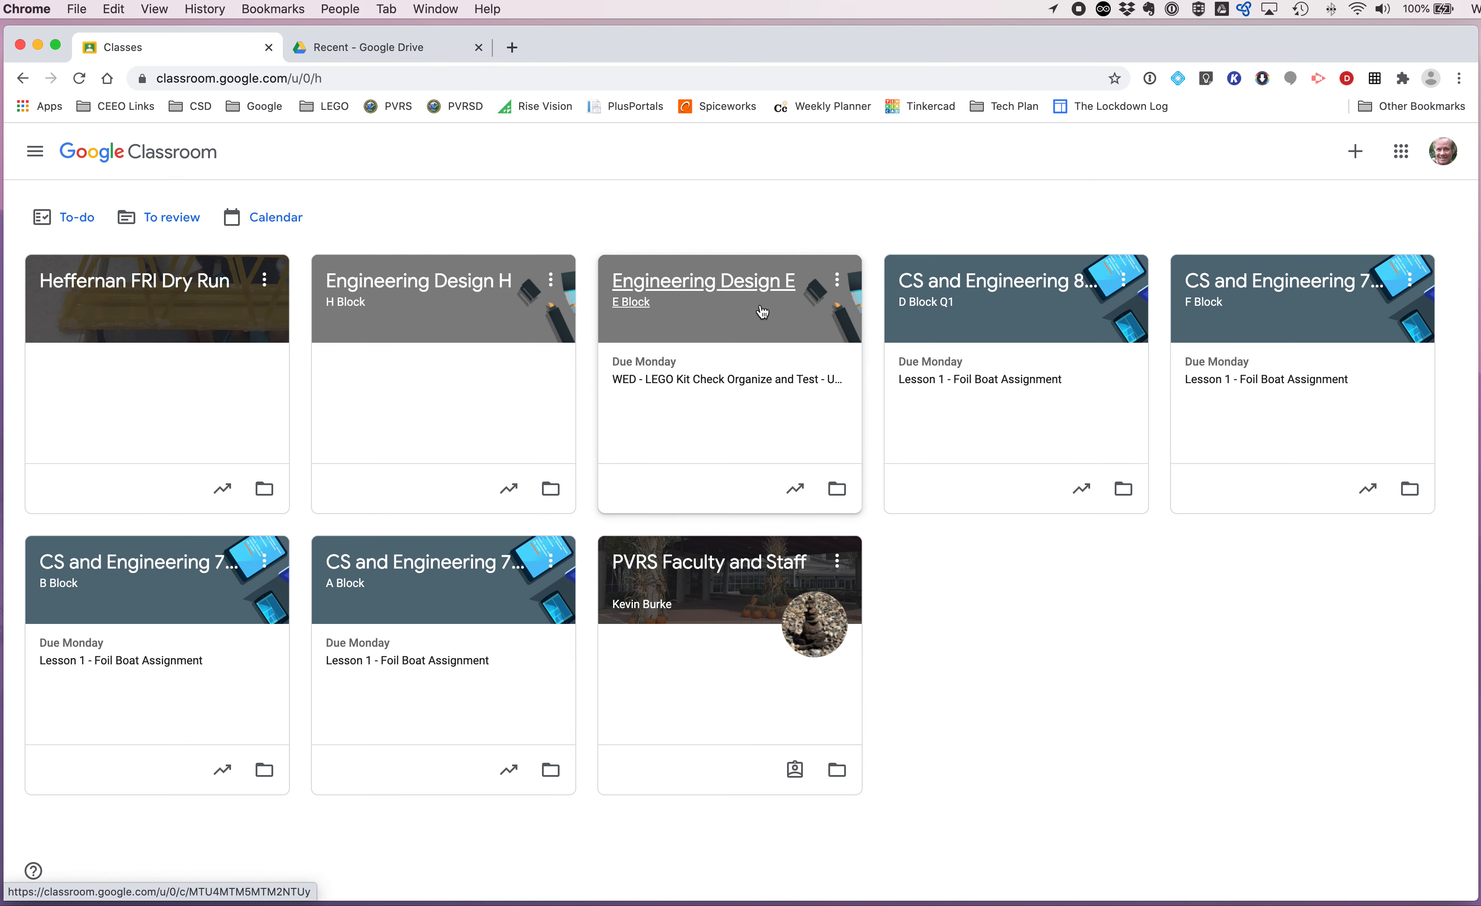
pyautogui.click(716, 289)
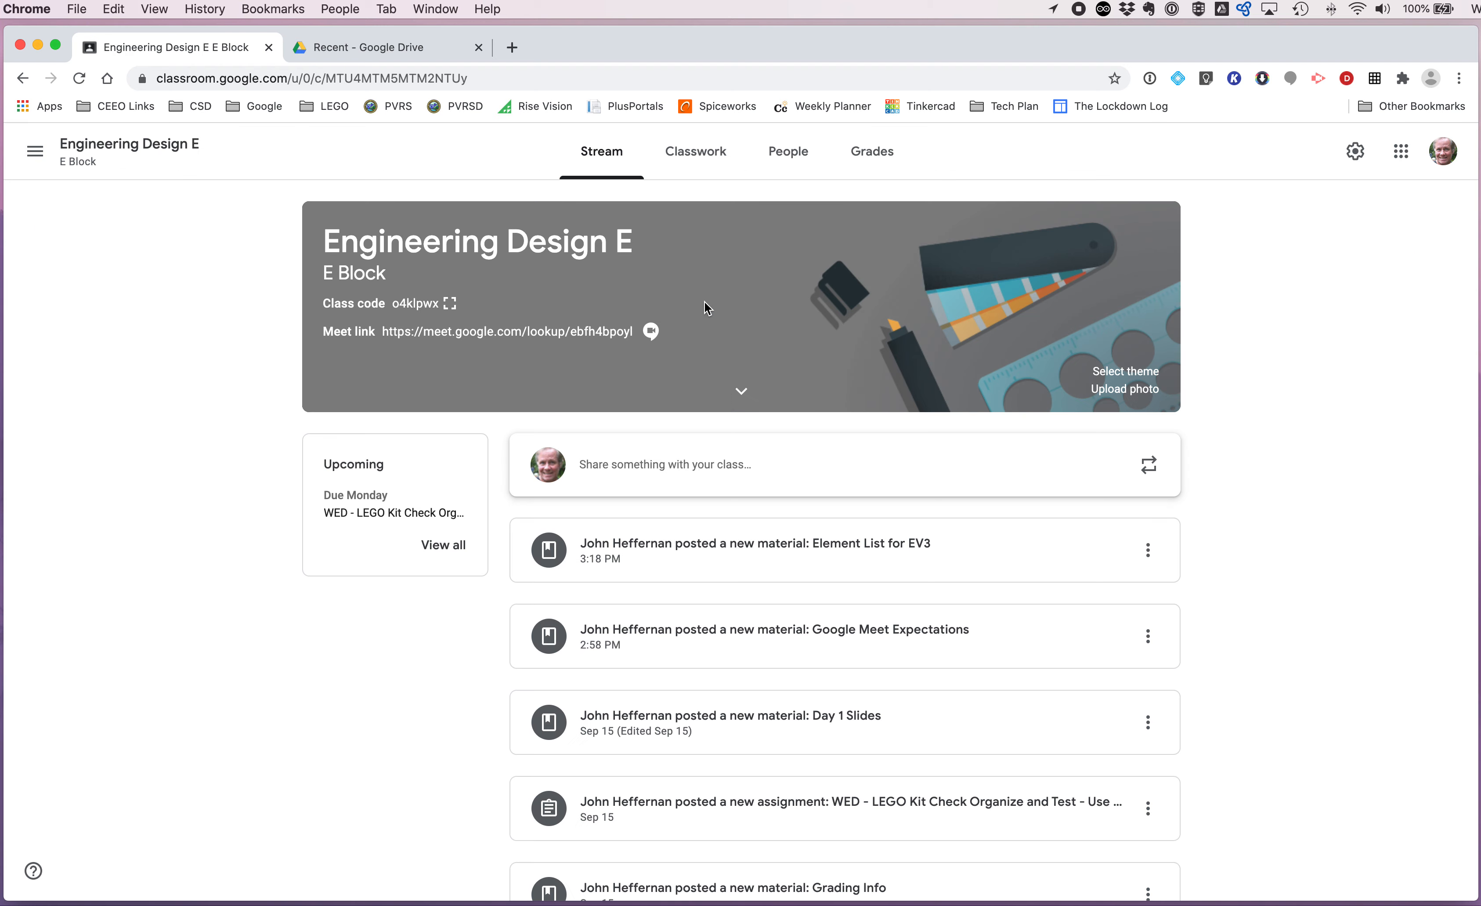
pyautogui.click(696, 152)
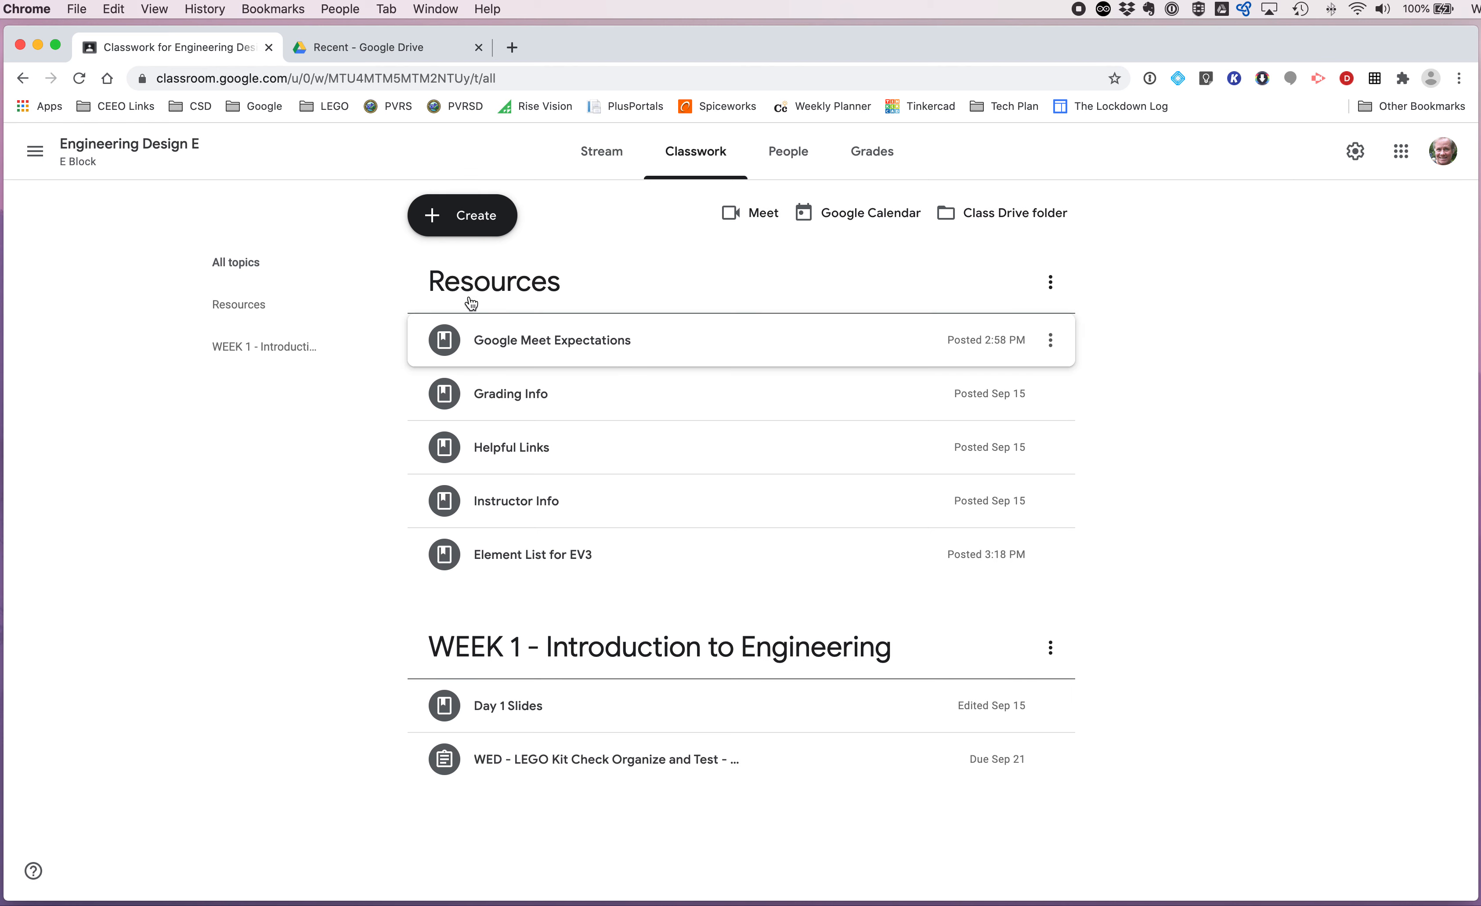
# Create a new classwork material titled "Sample Slides".
pyautogui.click(474, 225)
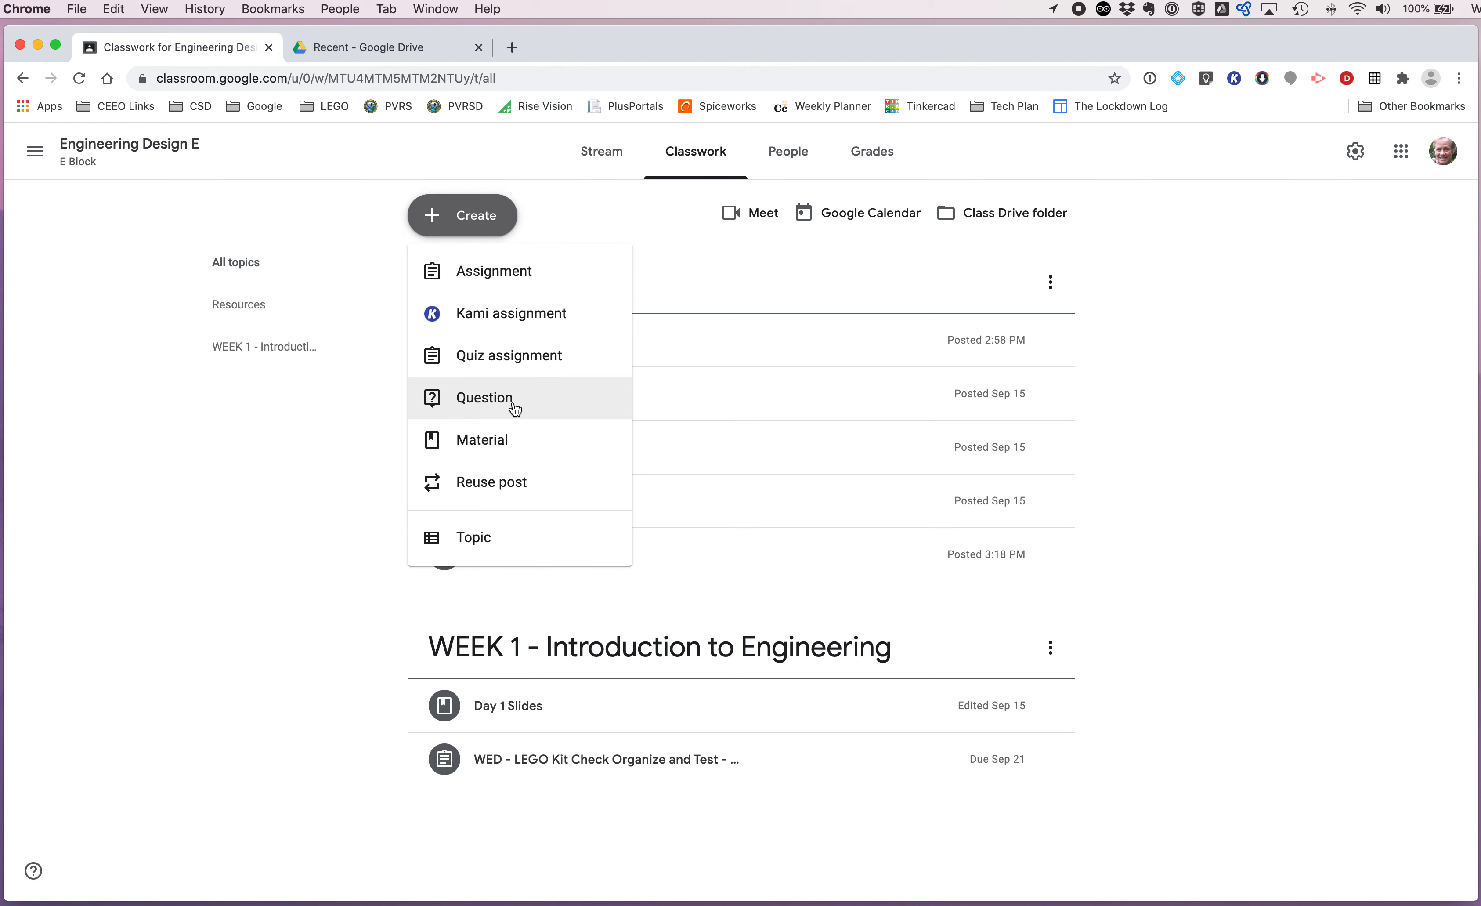
pyautogui.click(500, 442)
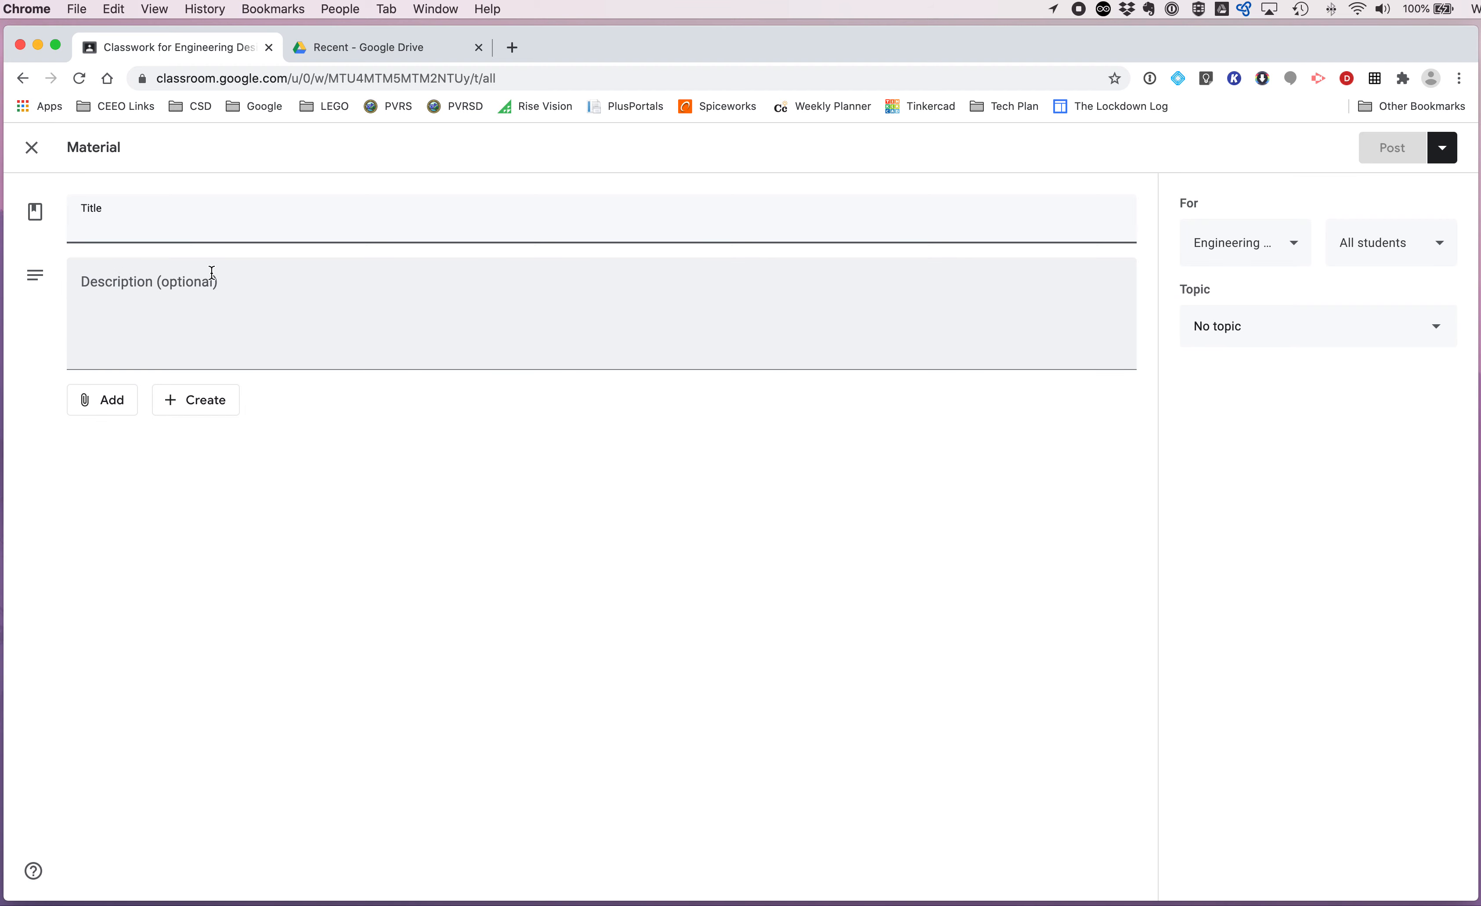
pyautogui.write('Sampl')
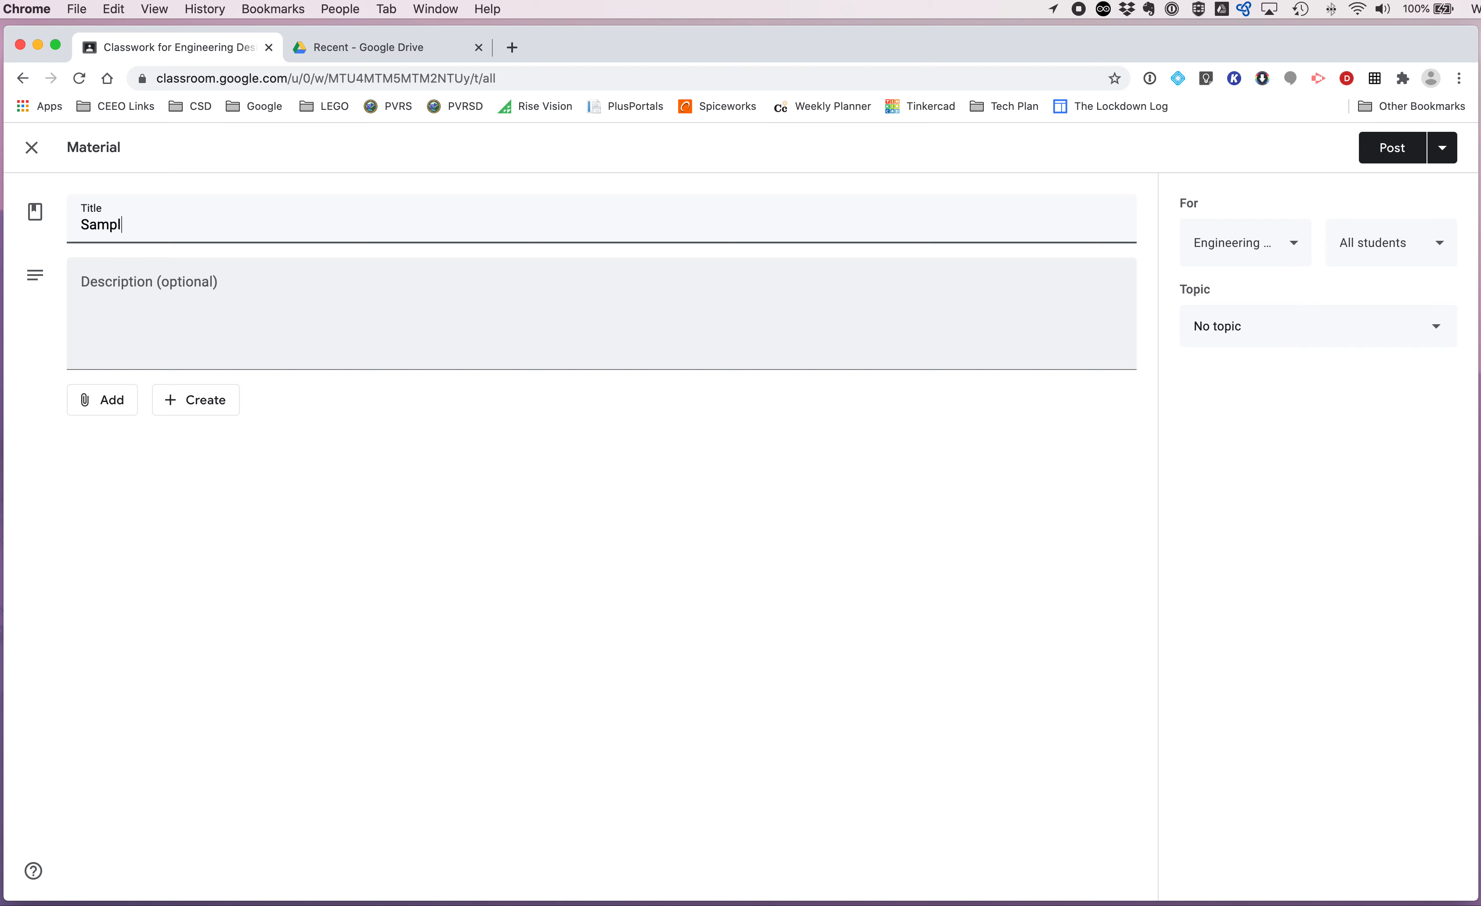
pyautogui.write('e Slides')
# Attach the "Engineering Design Day 1 - E" presentation from the recent Google Drive files to the material, using the list view of files.
pyautogui.click(123, 411)
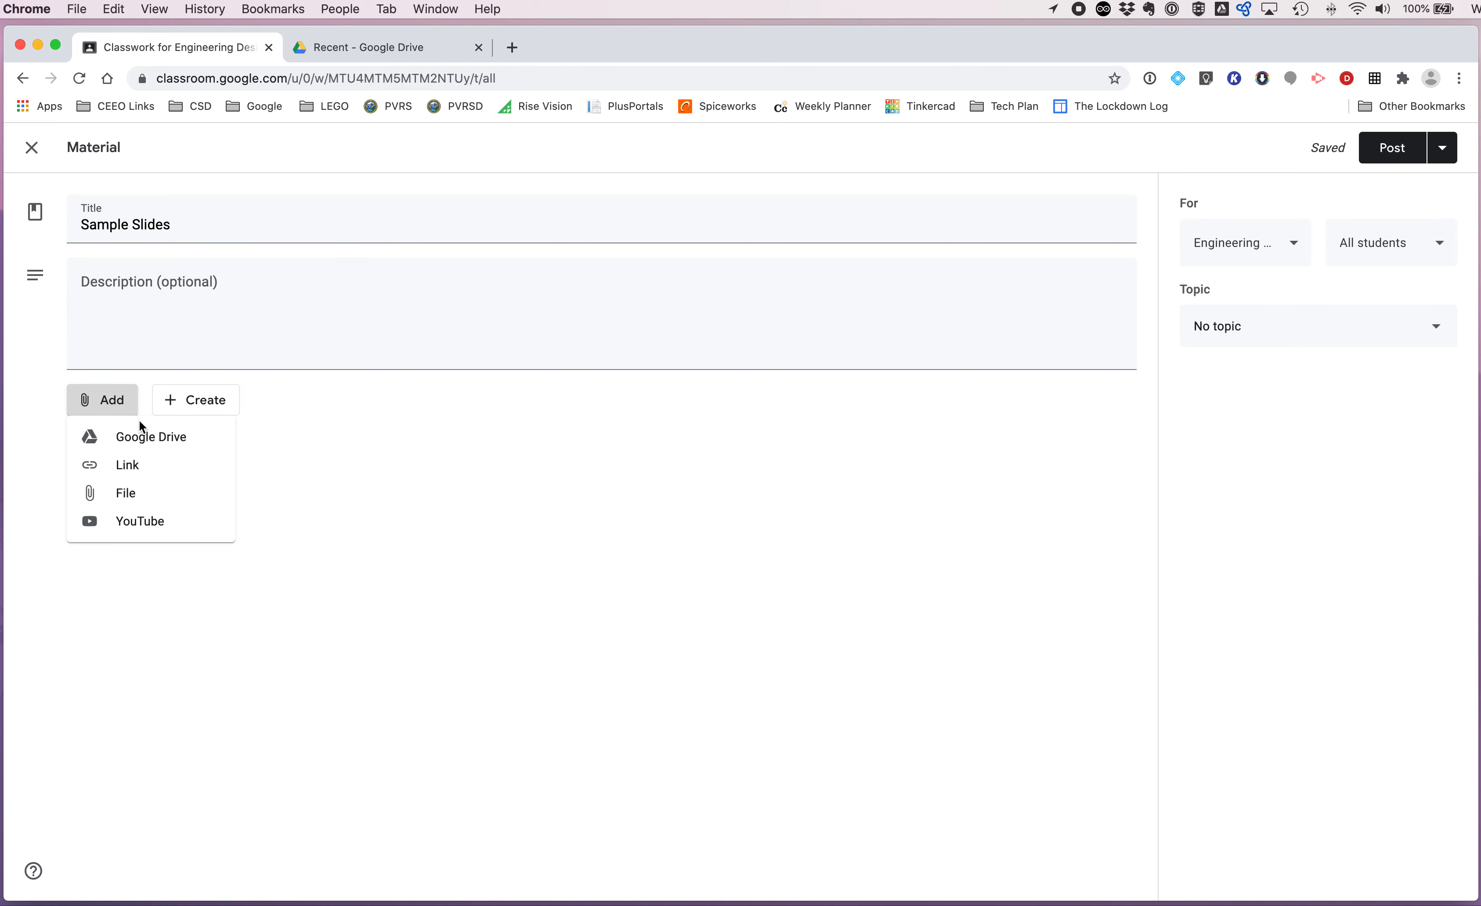
pyautogui.click(181, 439)
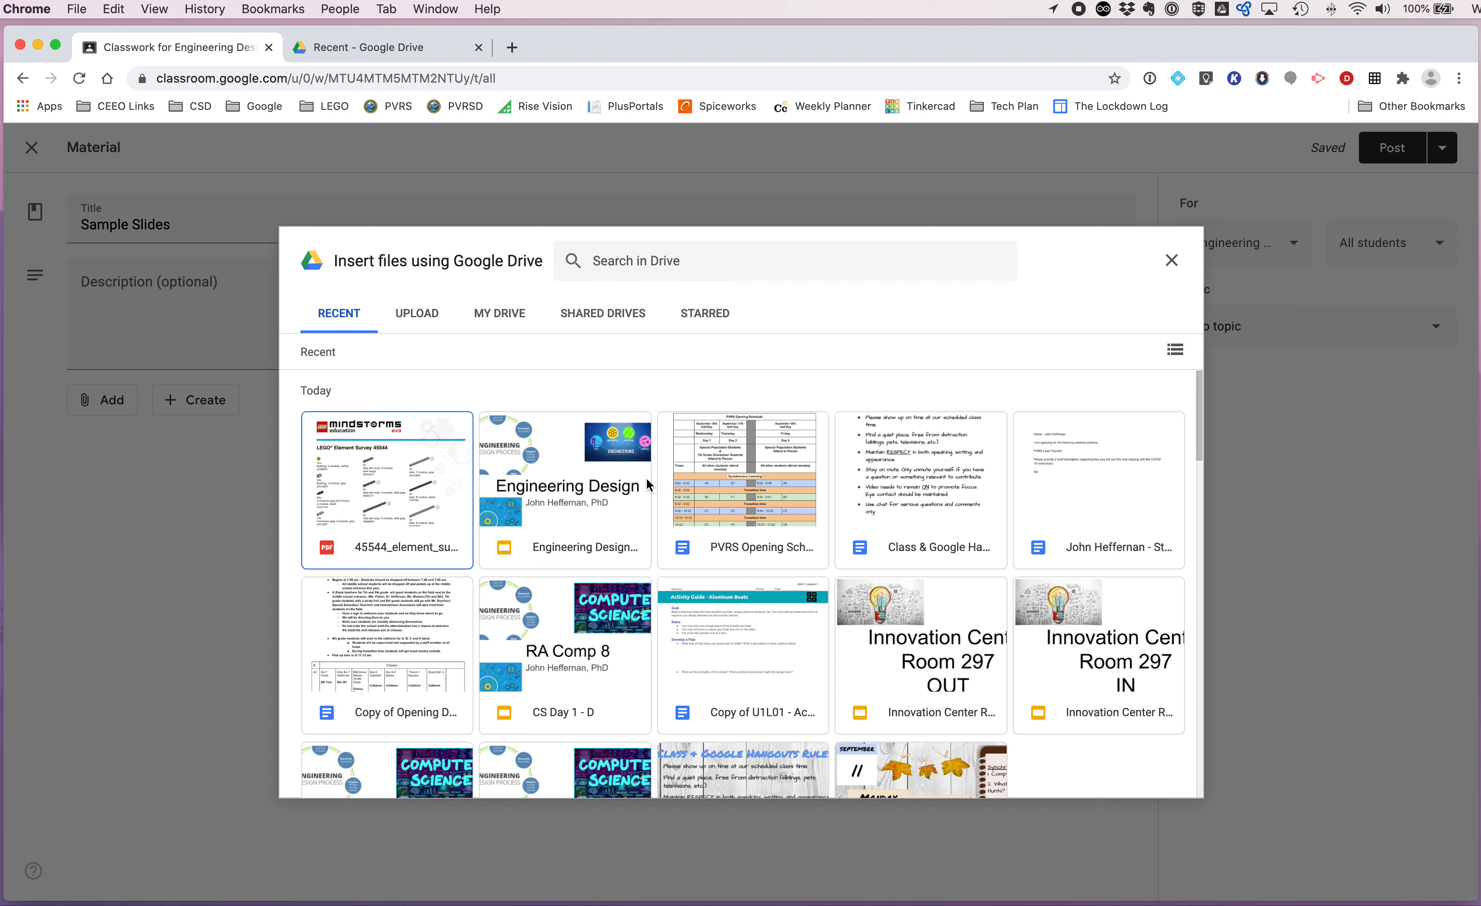
pyautogui.scroll(-2, 648, 483)
pyautogui.scroll(2, 647, 483)
pyautogui.scroll(-2, 648, 484)
pyautogui.scroll(-1, 648, 483)
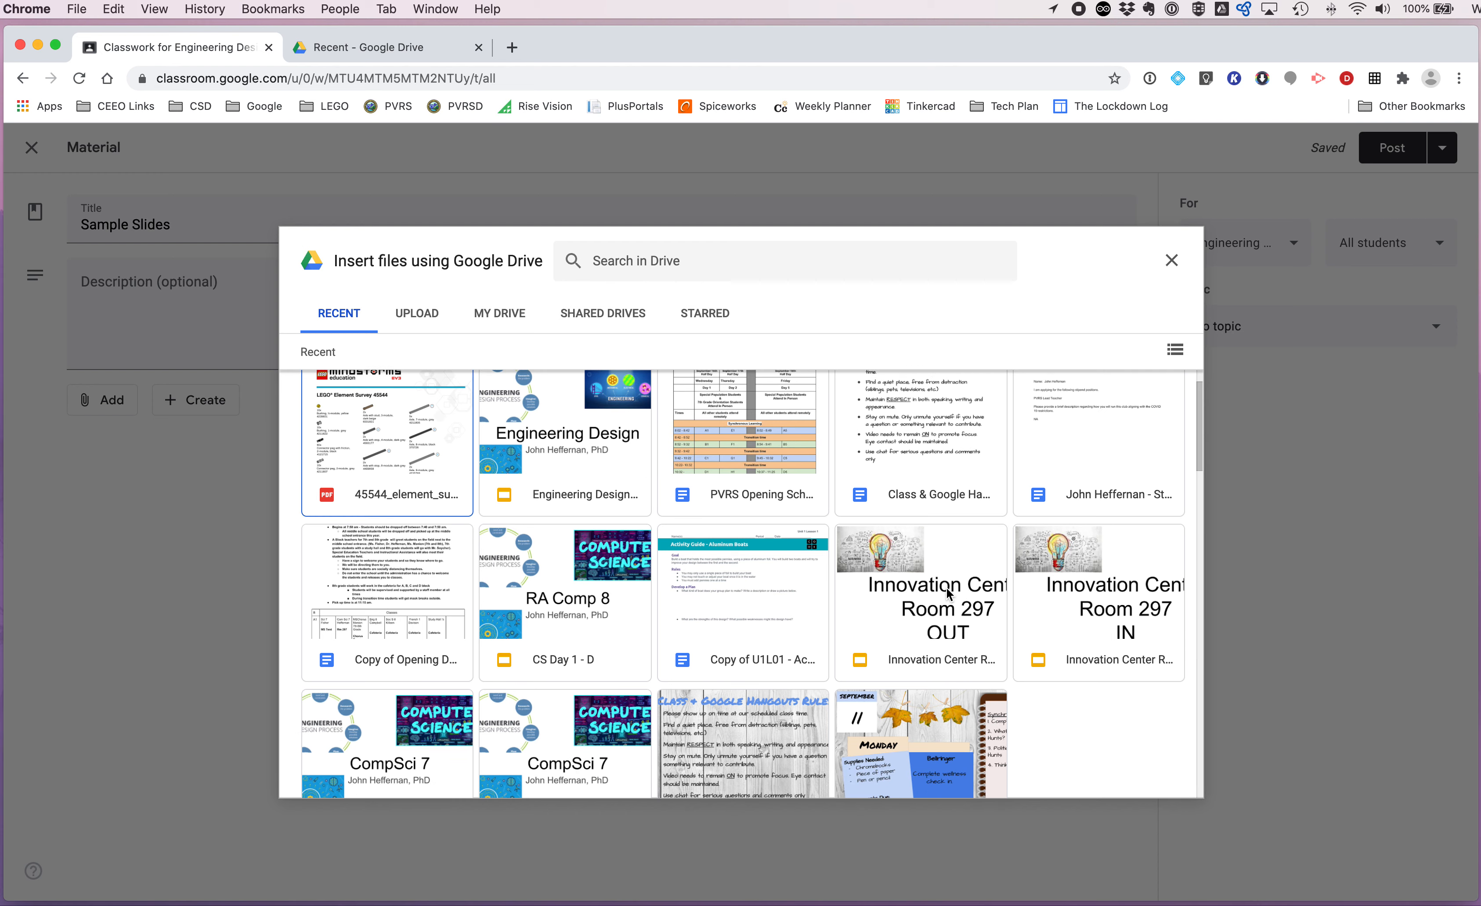
pyautogui.scroll(2, 672, 519)
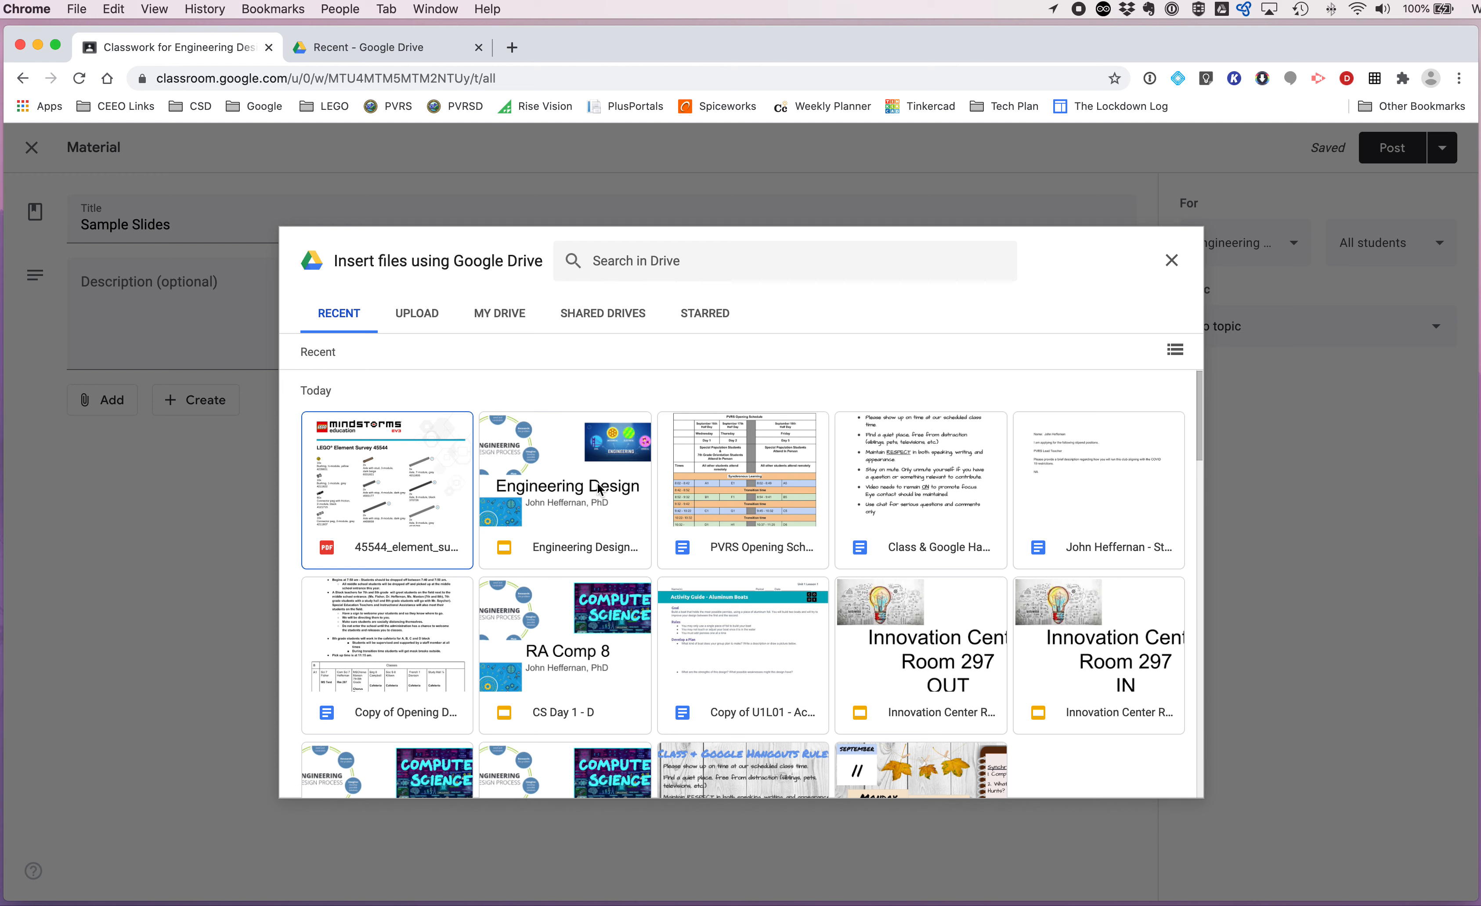
pyautogui.click(559, 498)
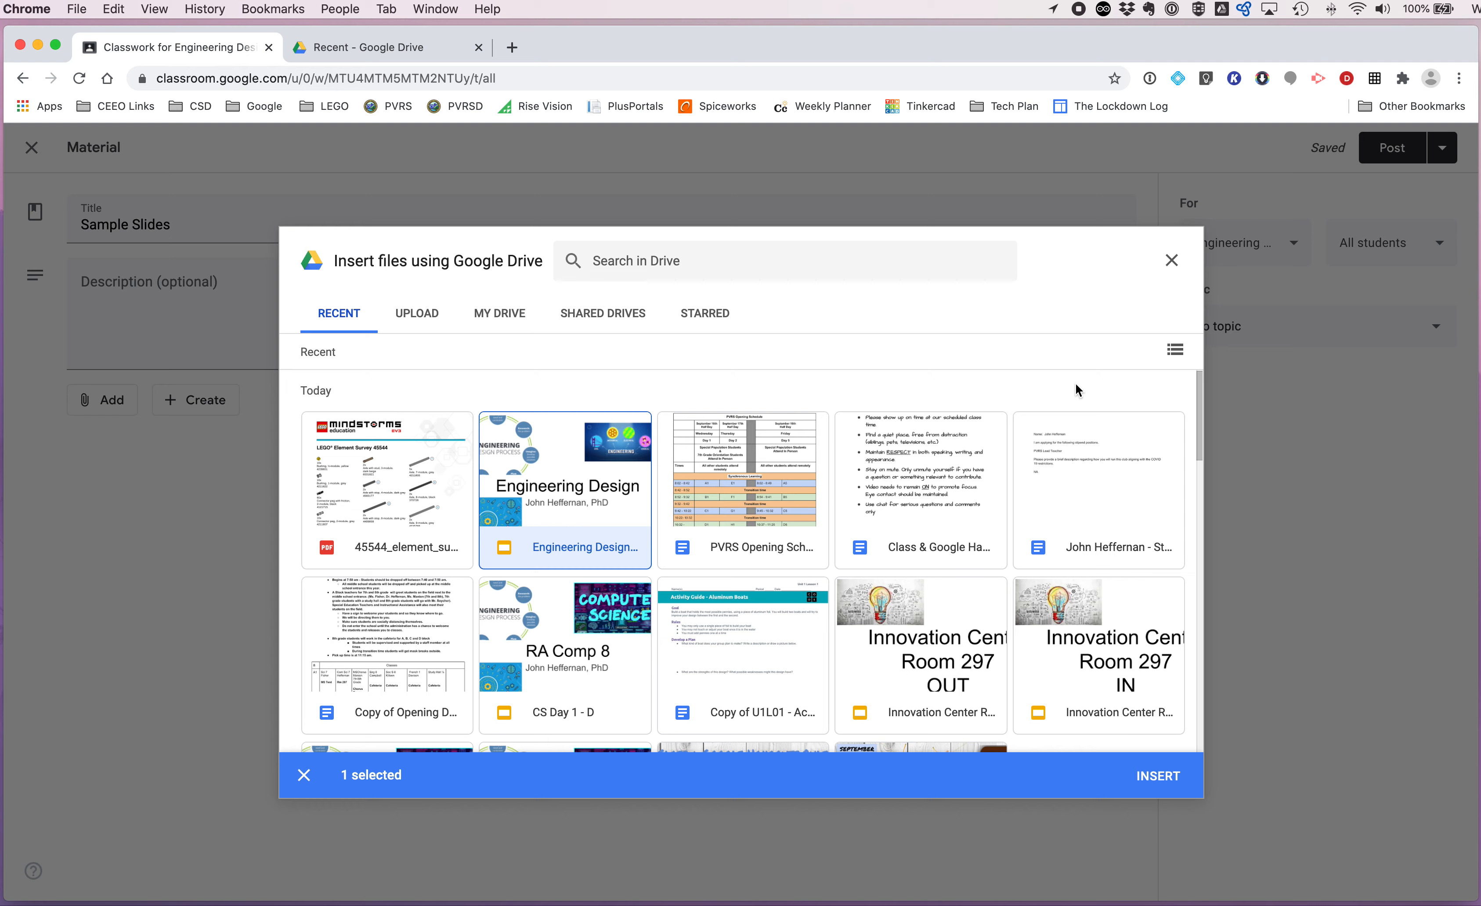
pyautogui.click(1174, 351)
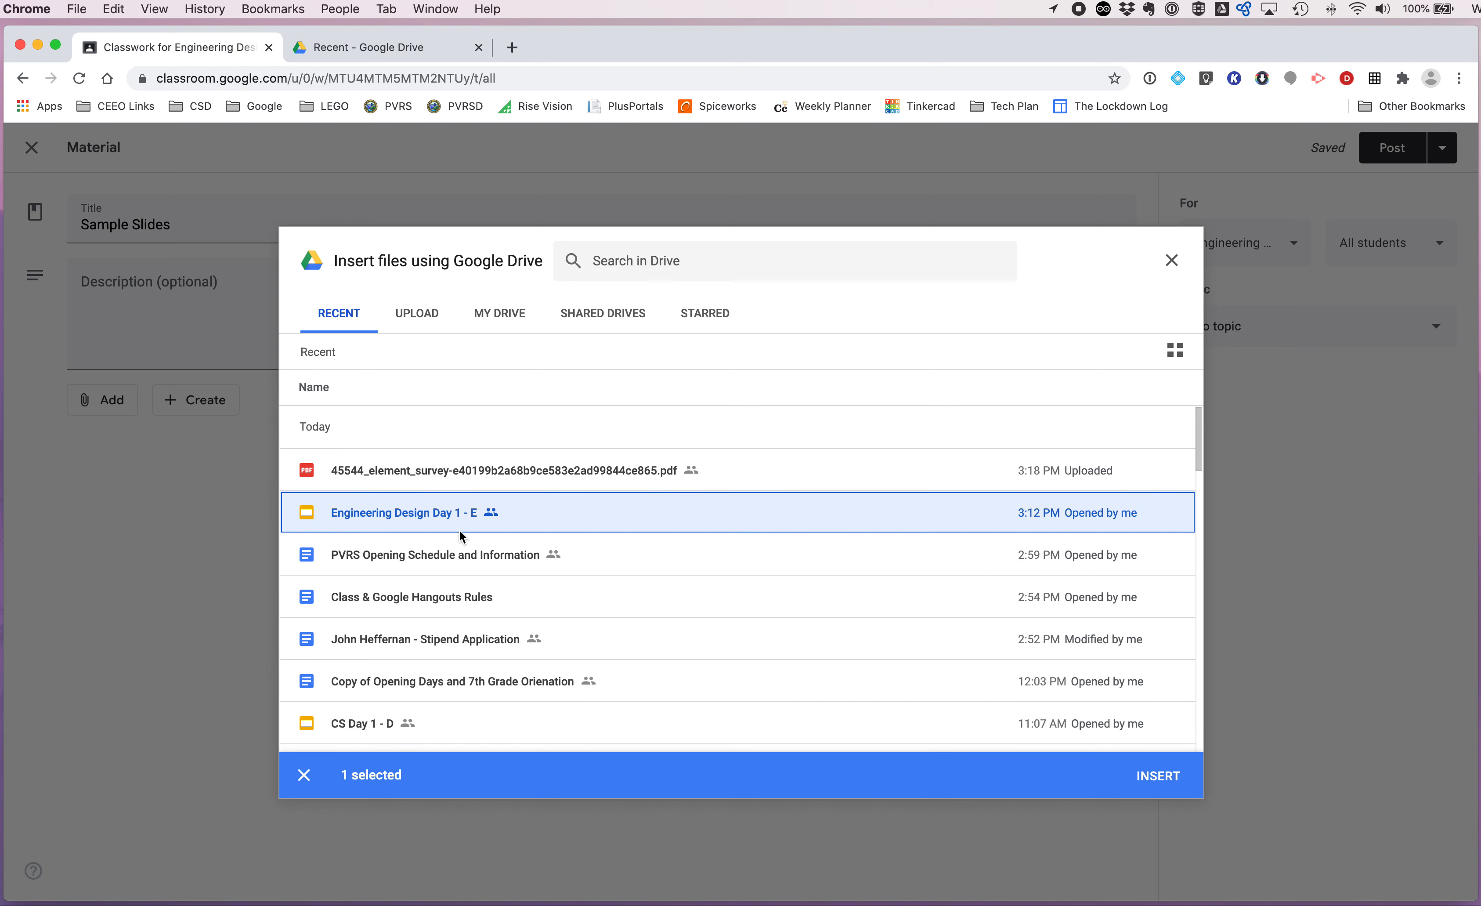
pyautogui.scroll(-5, 413, 561)
pyautogui.scroll(5, 413, 561)
pyautogui.click(1155, 777)
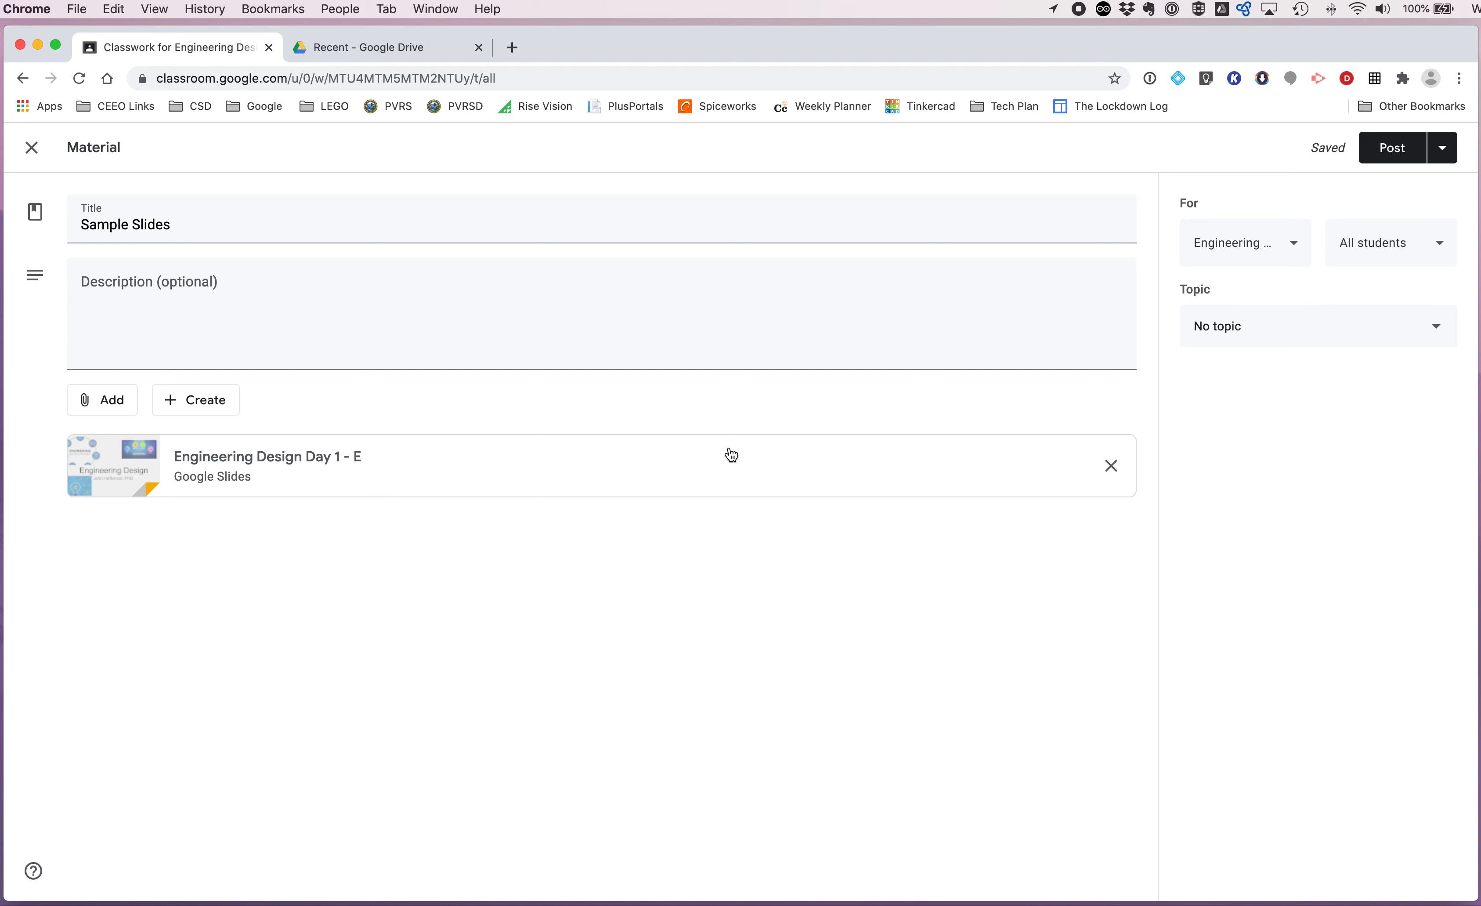
# Post the Sample Slides material to all students without a topic and look over the classwork list.
pyautogui.click(1377, 159)
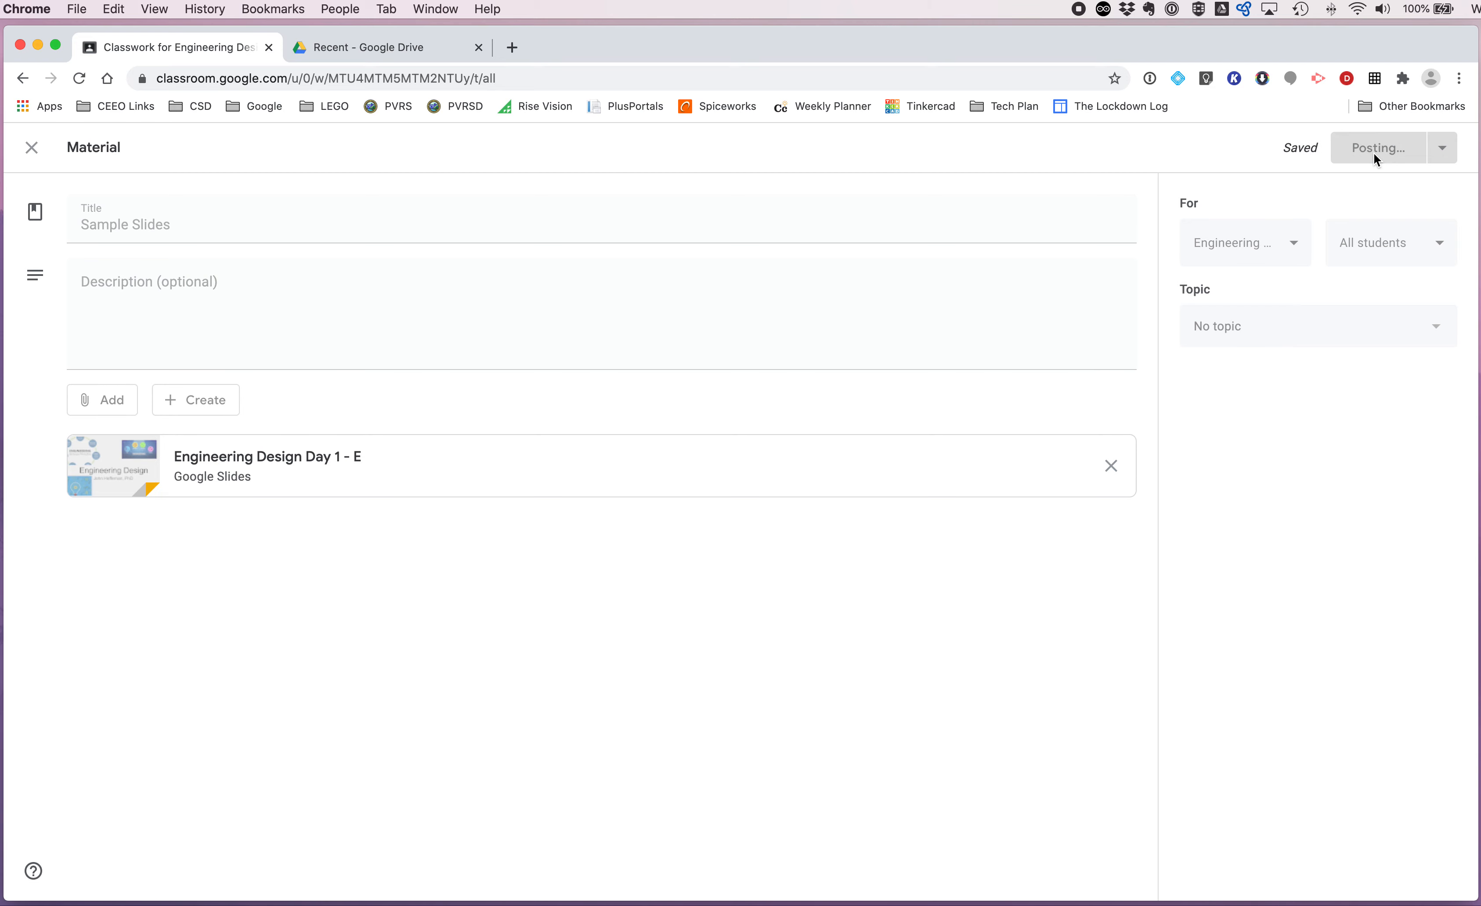
pyautogui.scroll(-1, 680, 390)
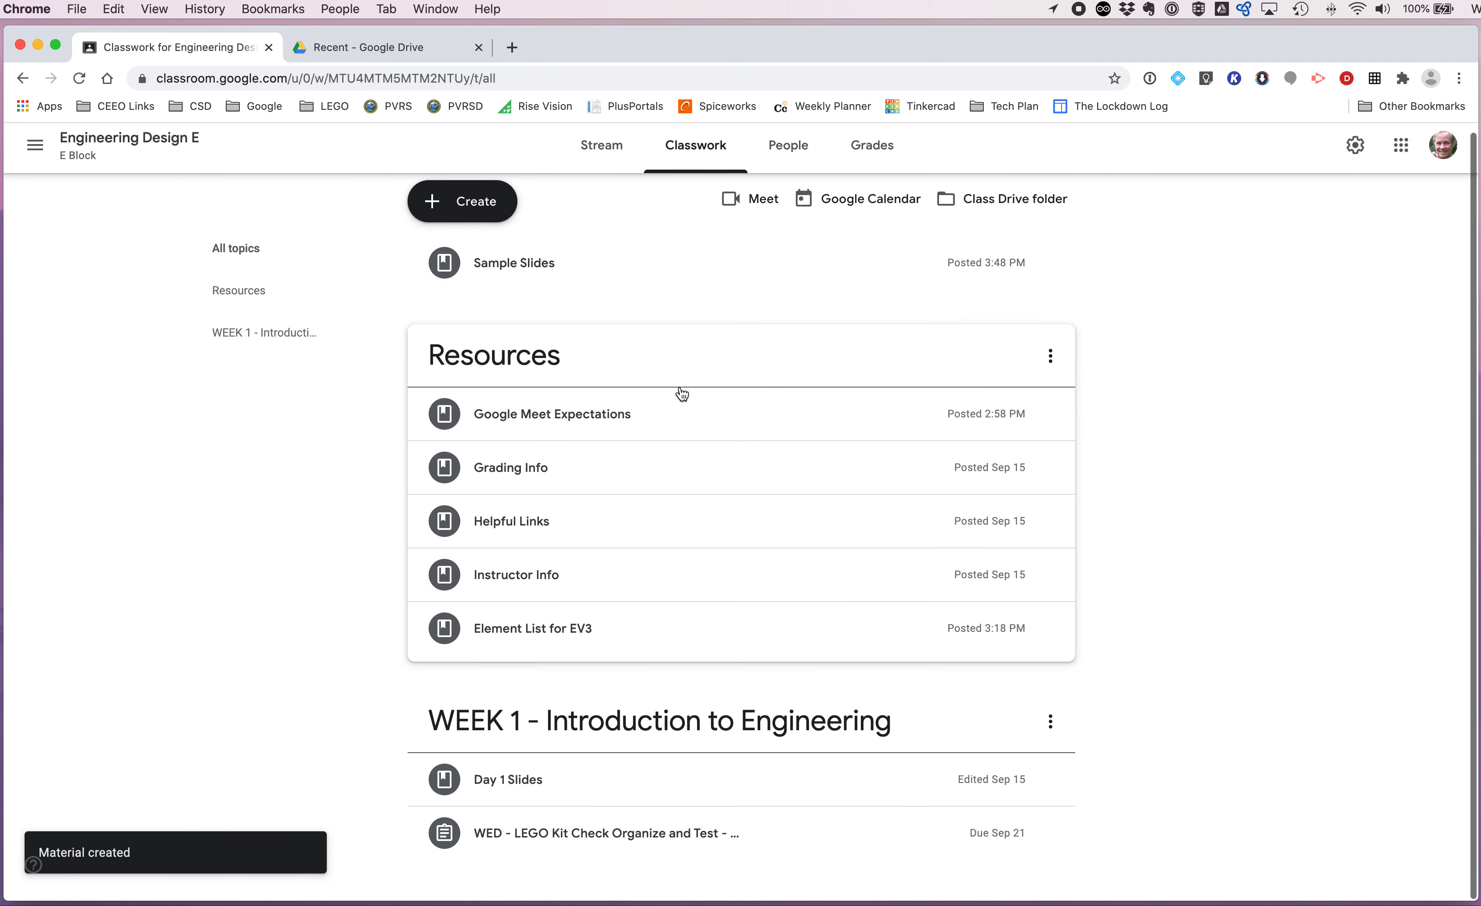
pyautogui.scroll(-1, 691, 599)
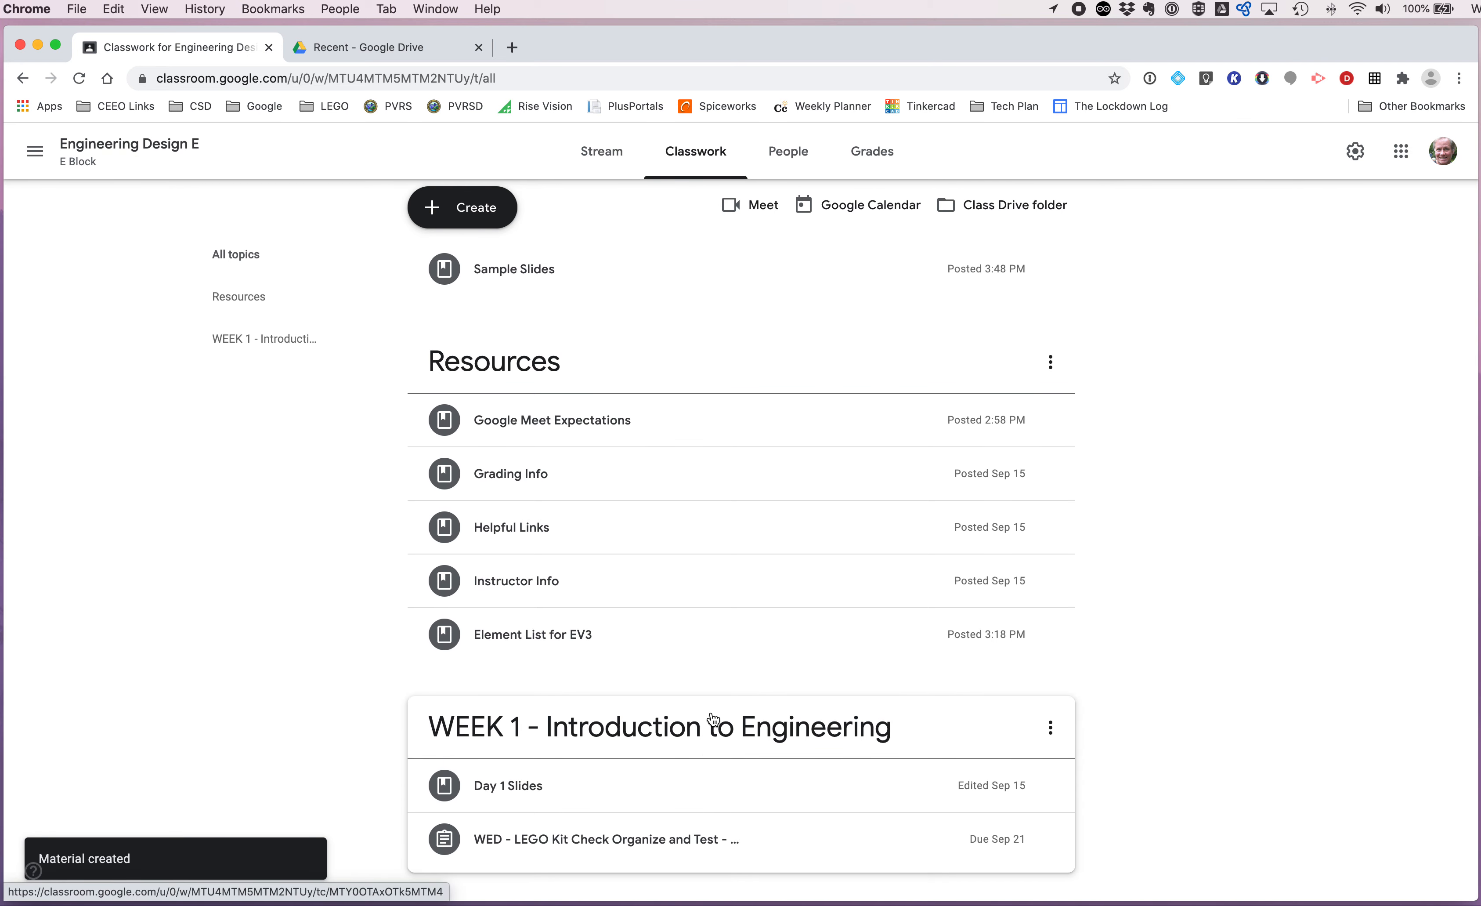
pyautogui.scroll(1, 673, 845)
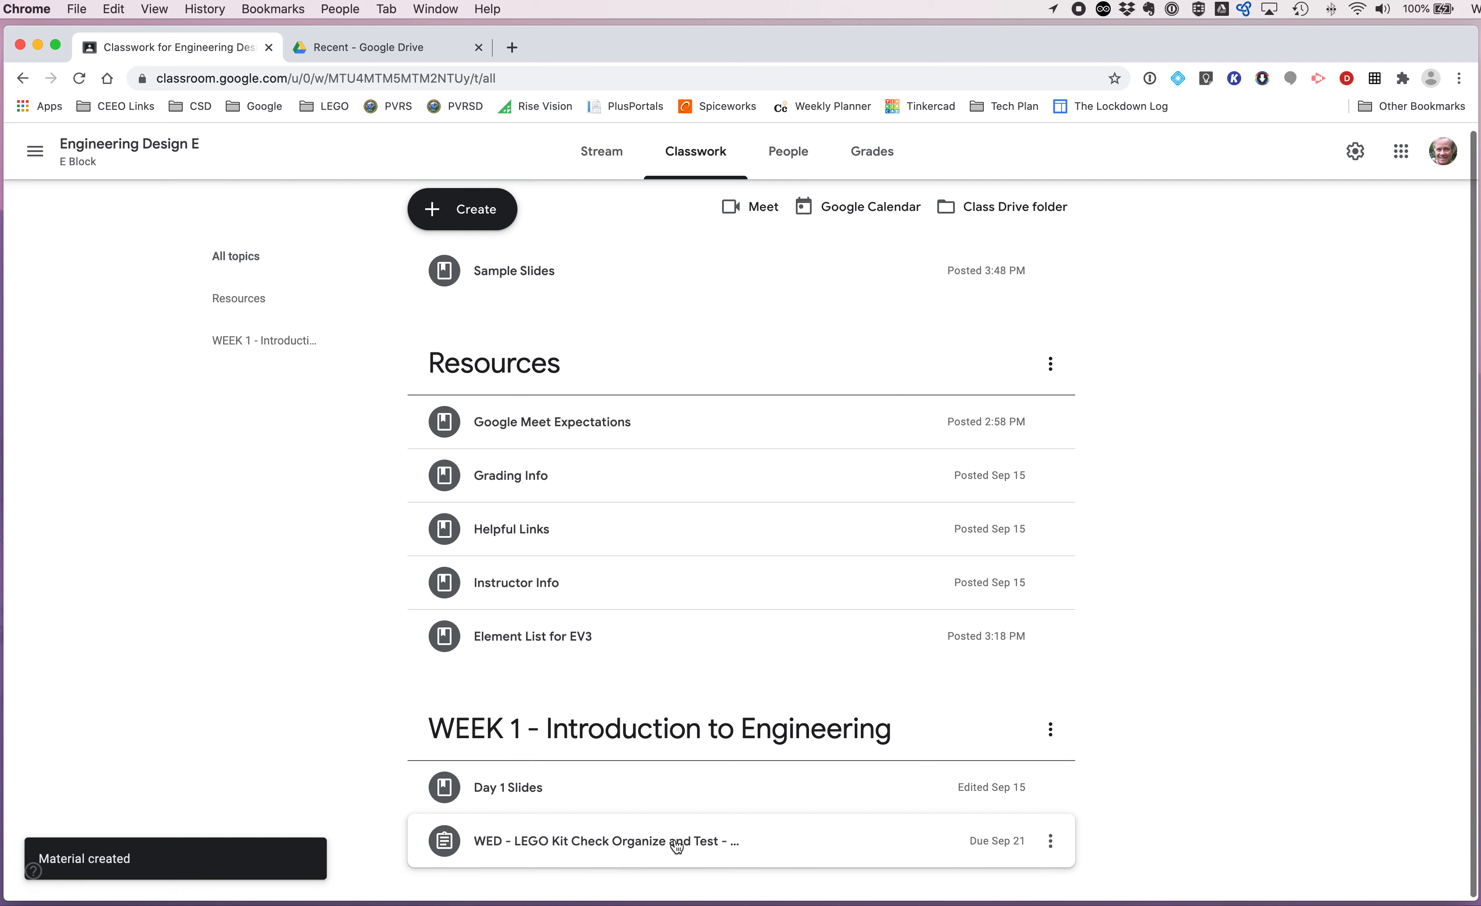
# Expand the Sample Slides post and open its attached presentation in Google Slides.
pyautogui.moveTo(519, 271); pyautogui.dragTo(587, 242)
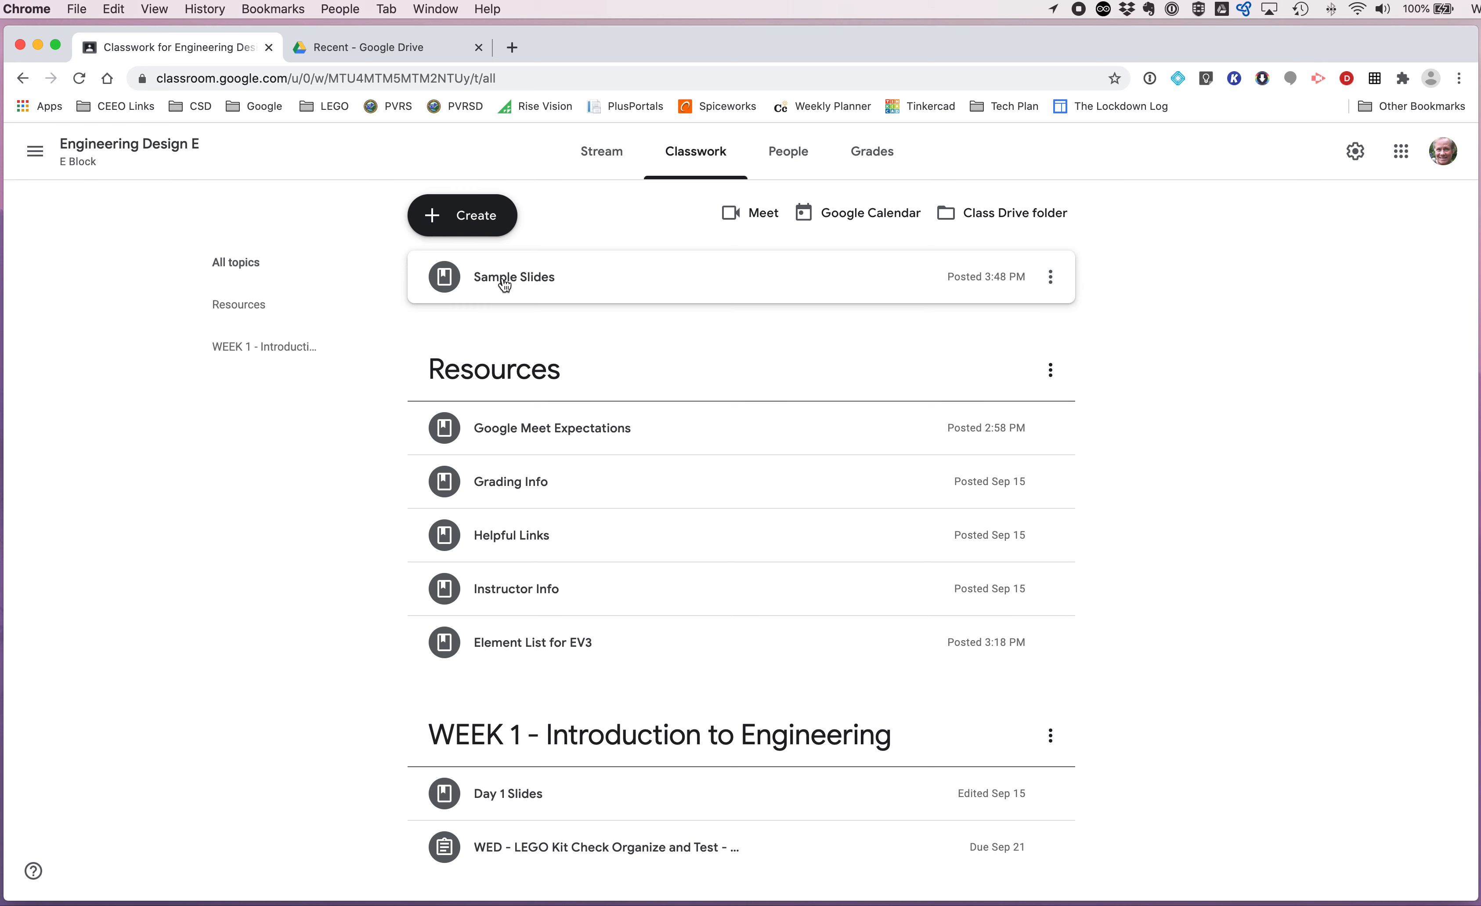
pyautogui.click(505, 283)
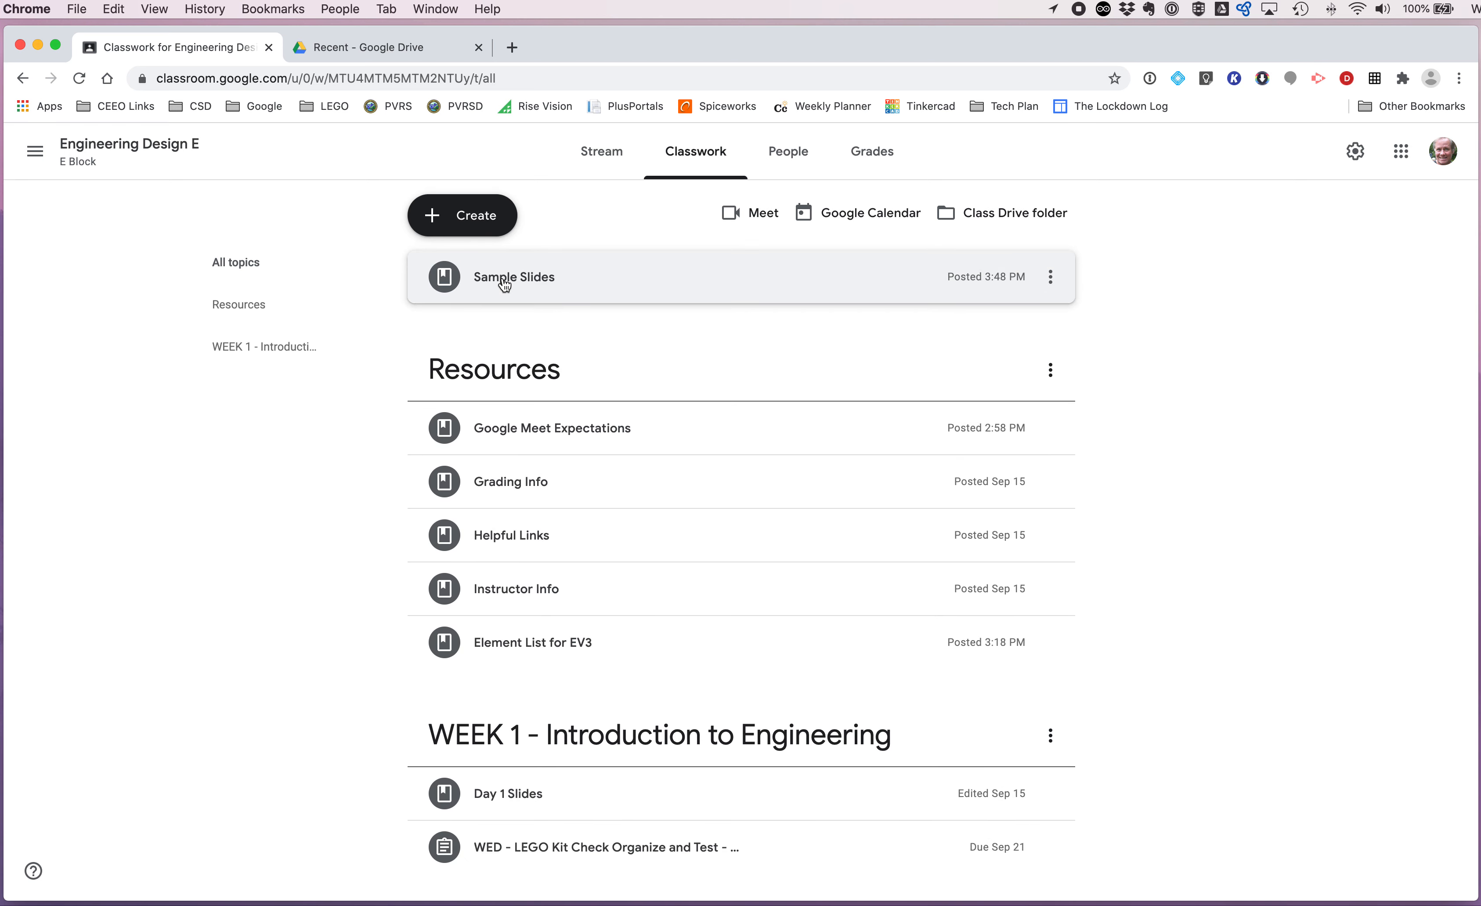
pyautogui.click(601, 370)
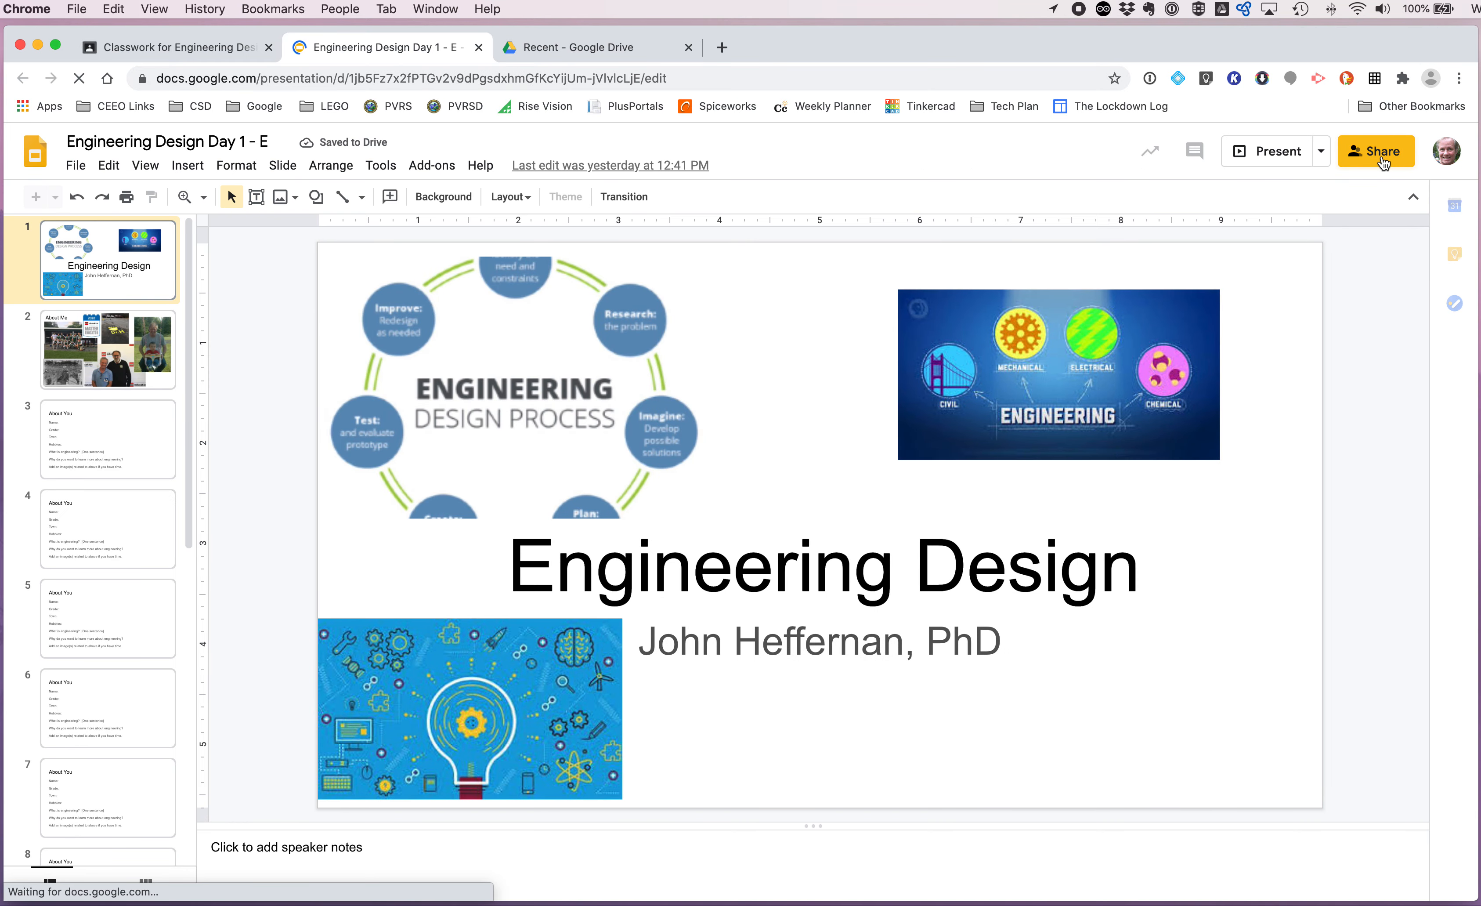
# In the presentation's sharing settings, change the Engineering Design E E Block group's access to Editor.
pyautogui.click(1381, 158)
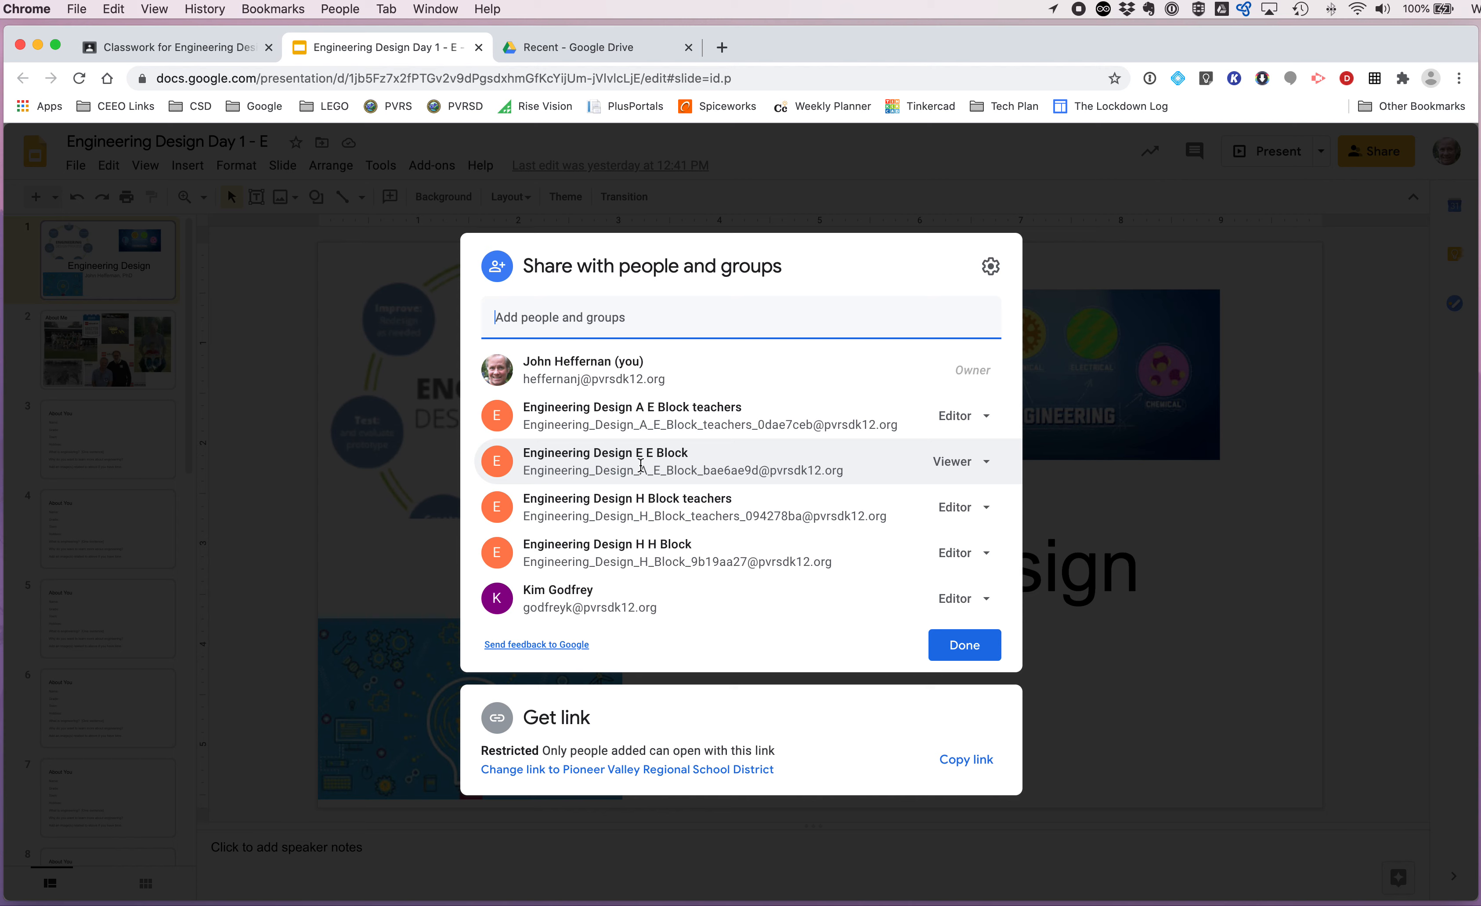
pyautogui.moveTo(601, 469)
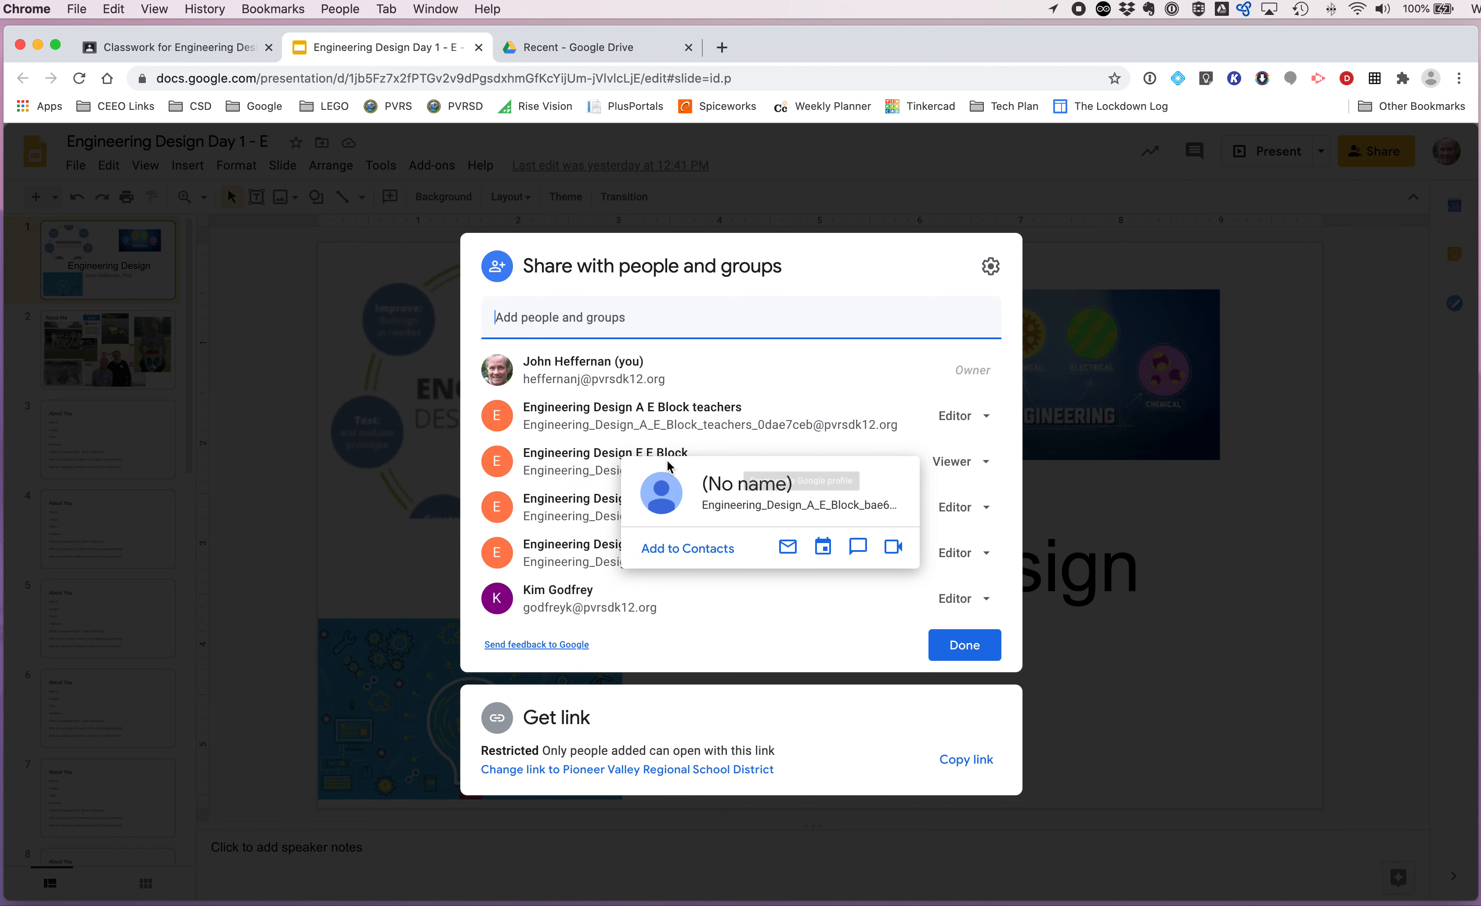
pyautogui.click(966, 467)
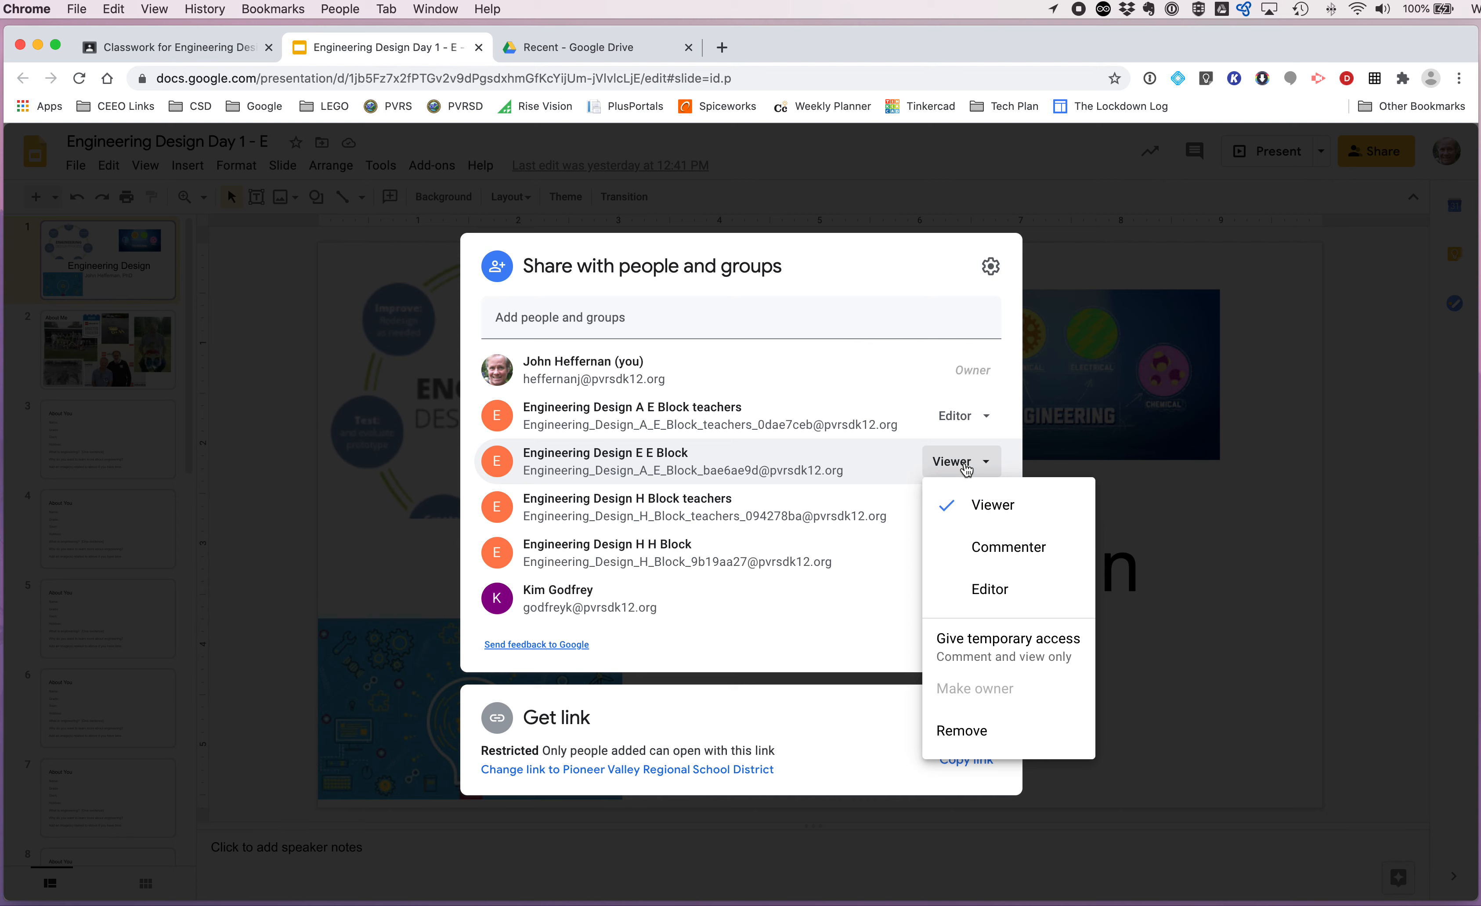
pyautogui.click(989, 594)
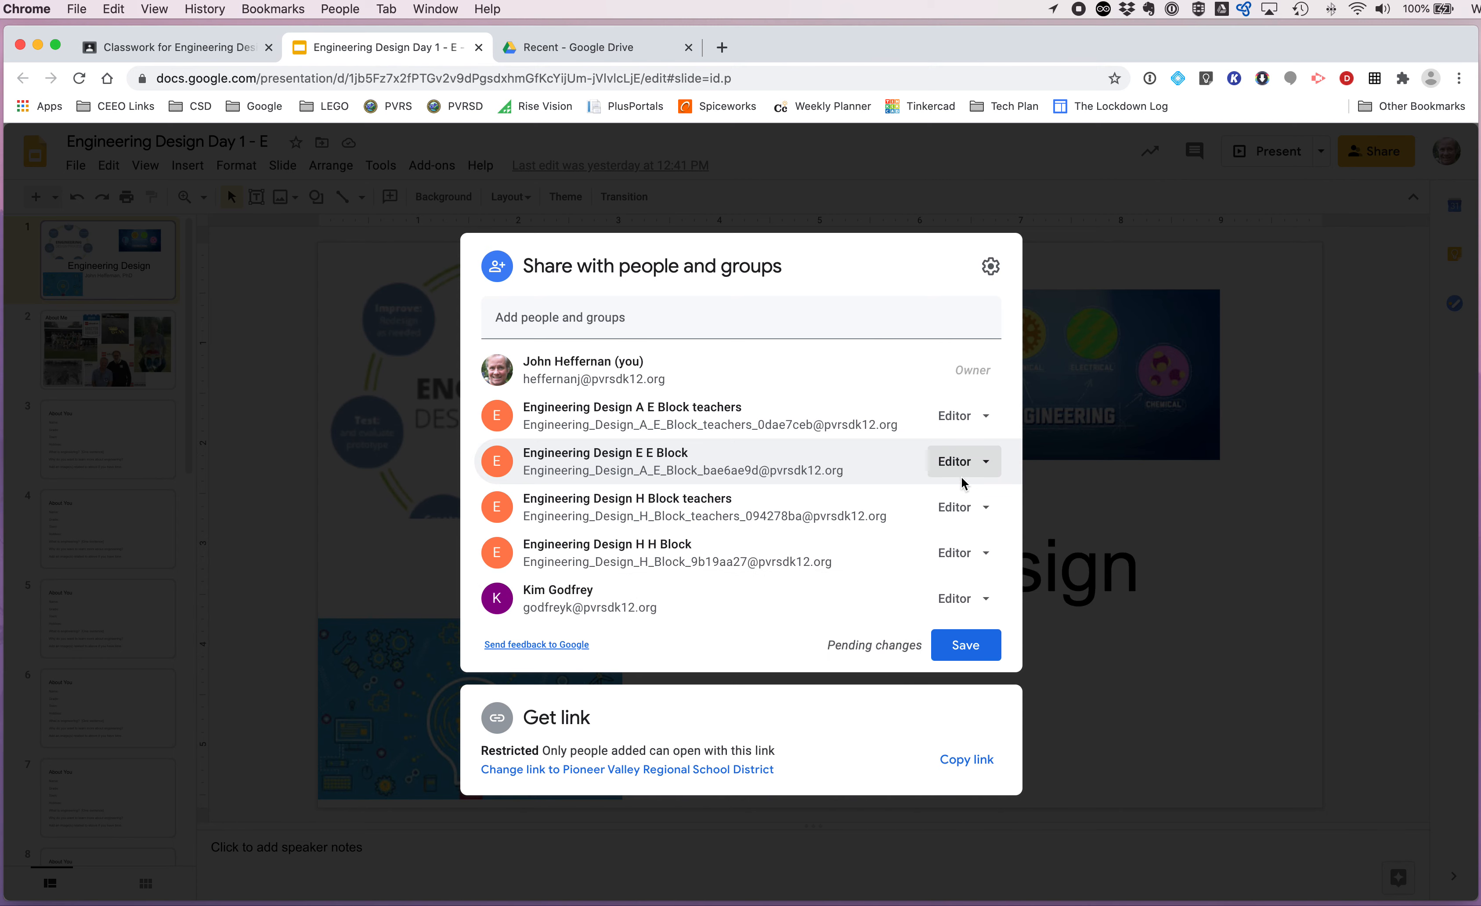
# Change the access of the Engineering Design H H Block and Engineering Design H Block teachers groups to Viewer.
pyautogui.click(953, 553)
pyautogui.click(991, 594)
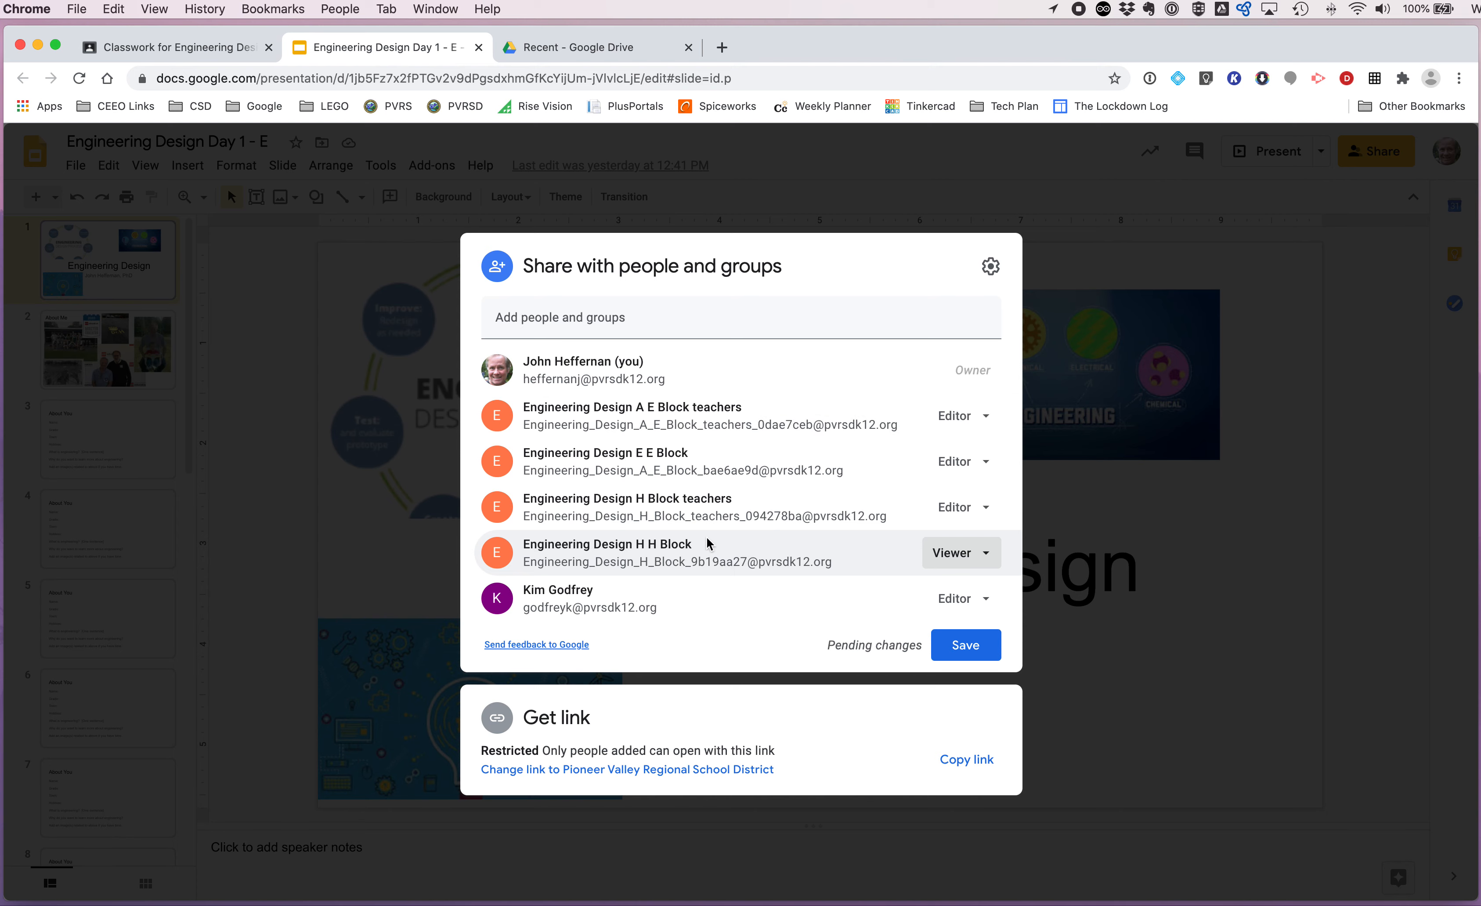
pyautogui.click(957, 508)
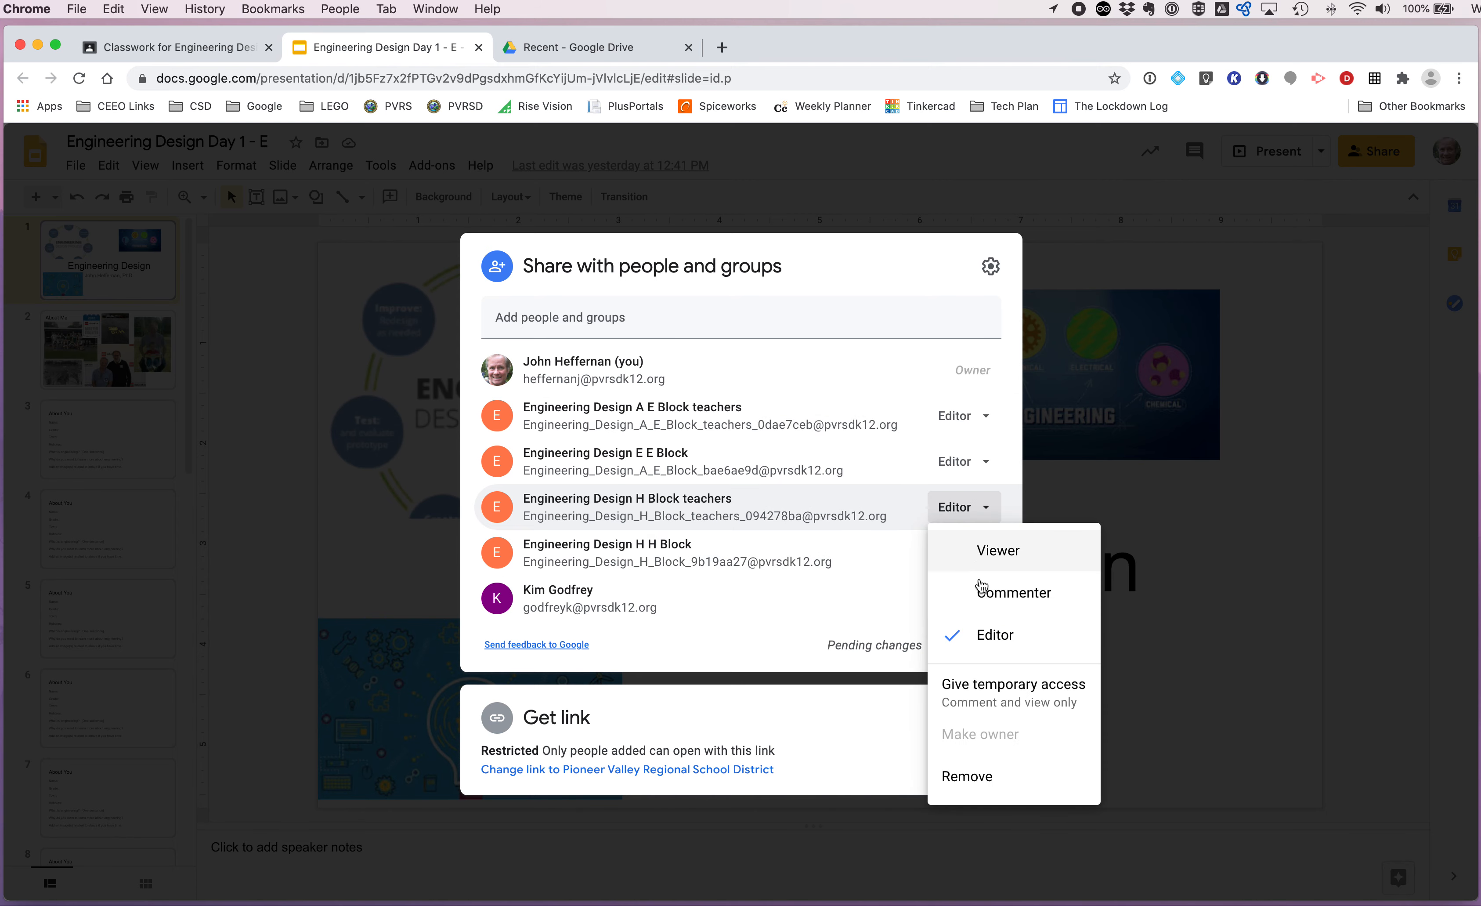
pyautogui.click(992, 553)
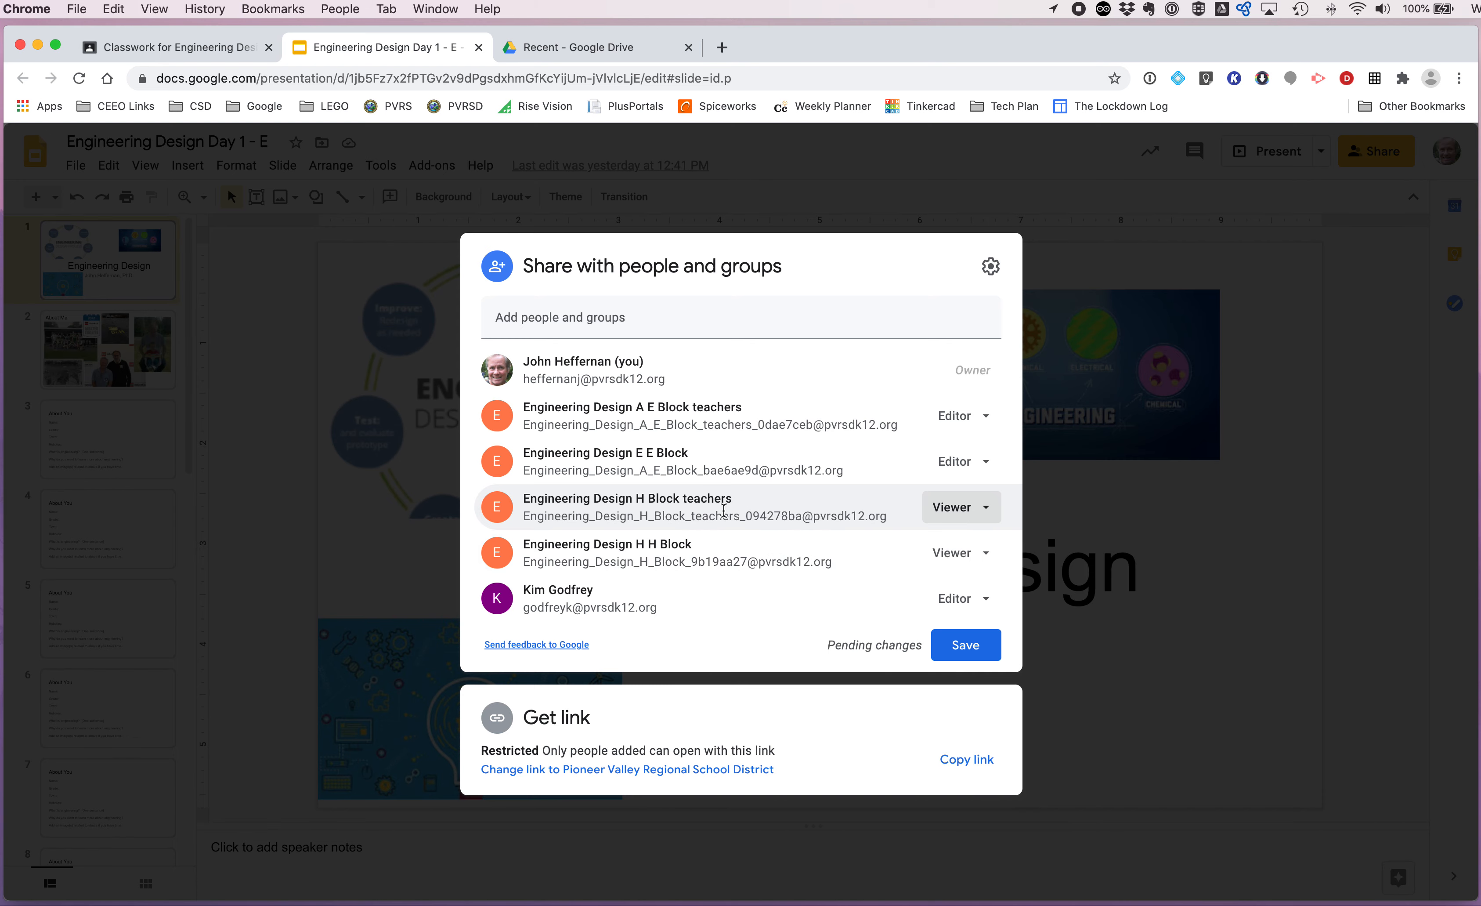
# Remove the Engineering Design H Block teachers and Engineering Design H H Block groups from sharing, and save the permission changes.
pyautogui.click(950, 512)
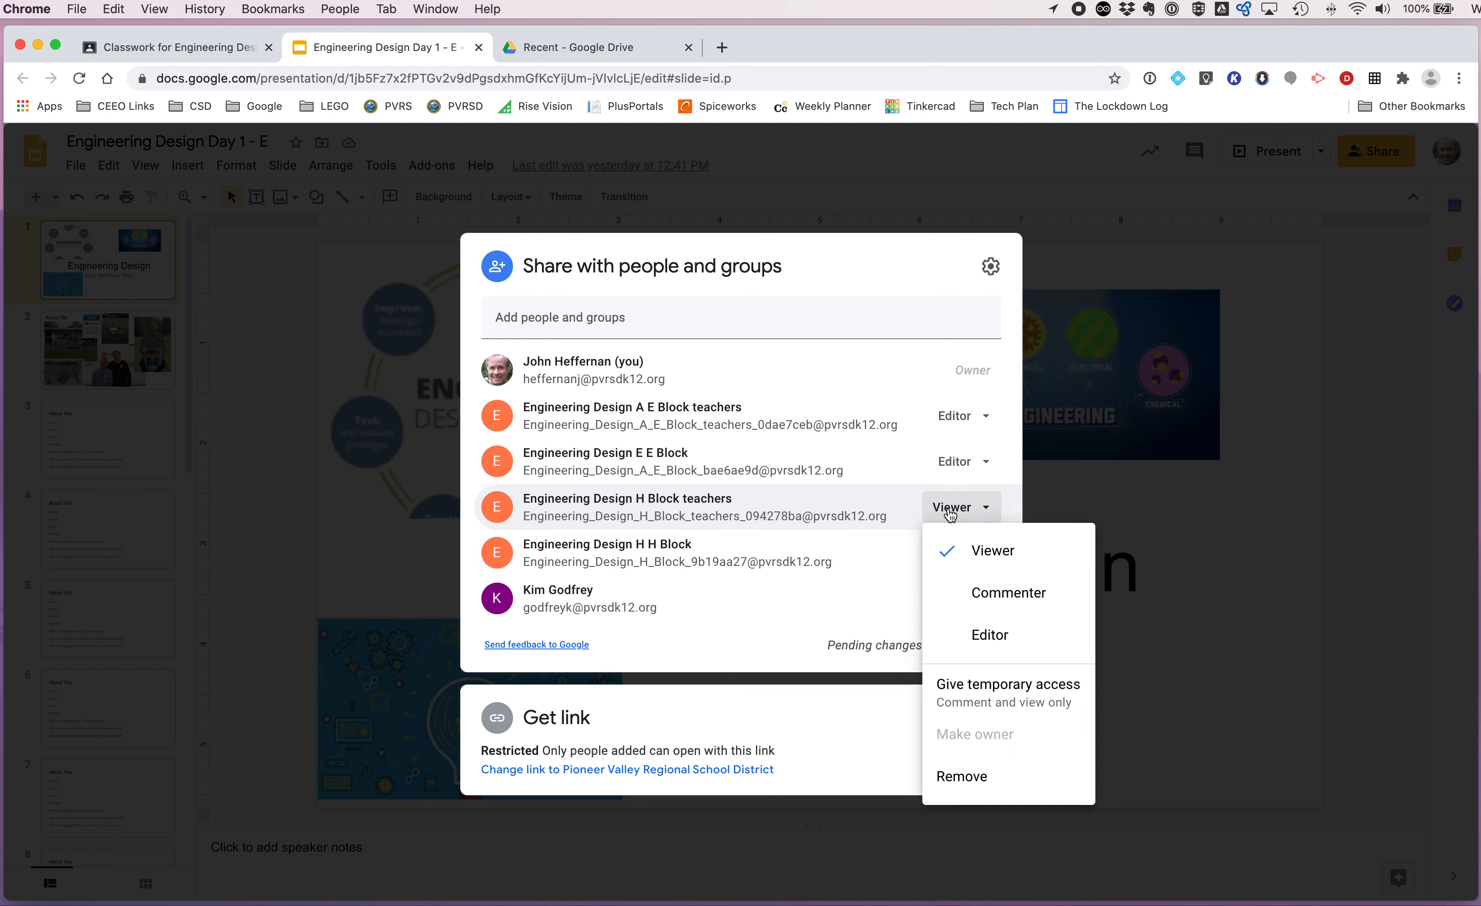
pyautogui.click(971, 781)
pyautogui.click(964, 533)
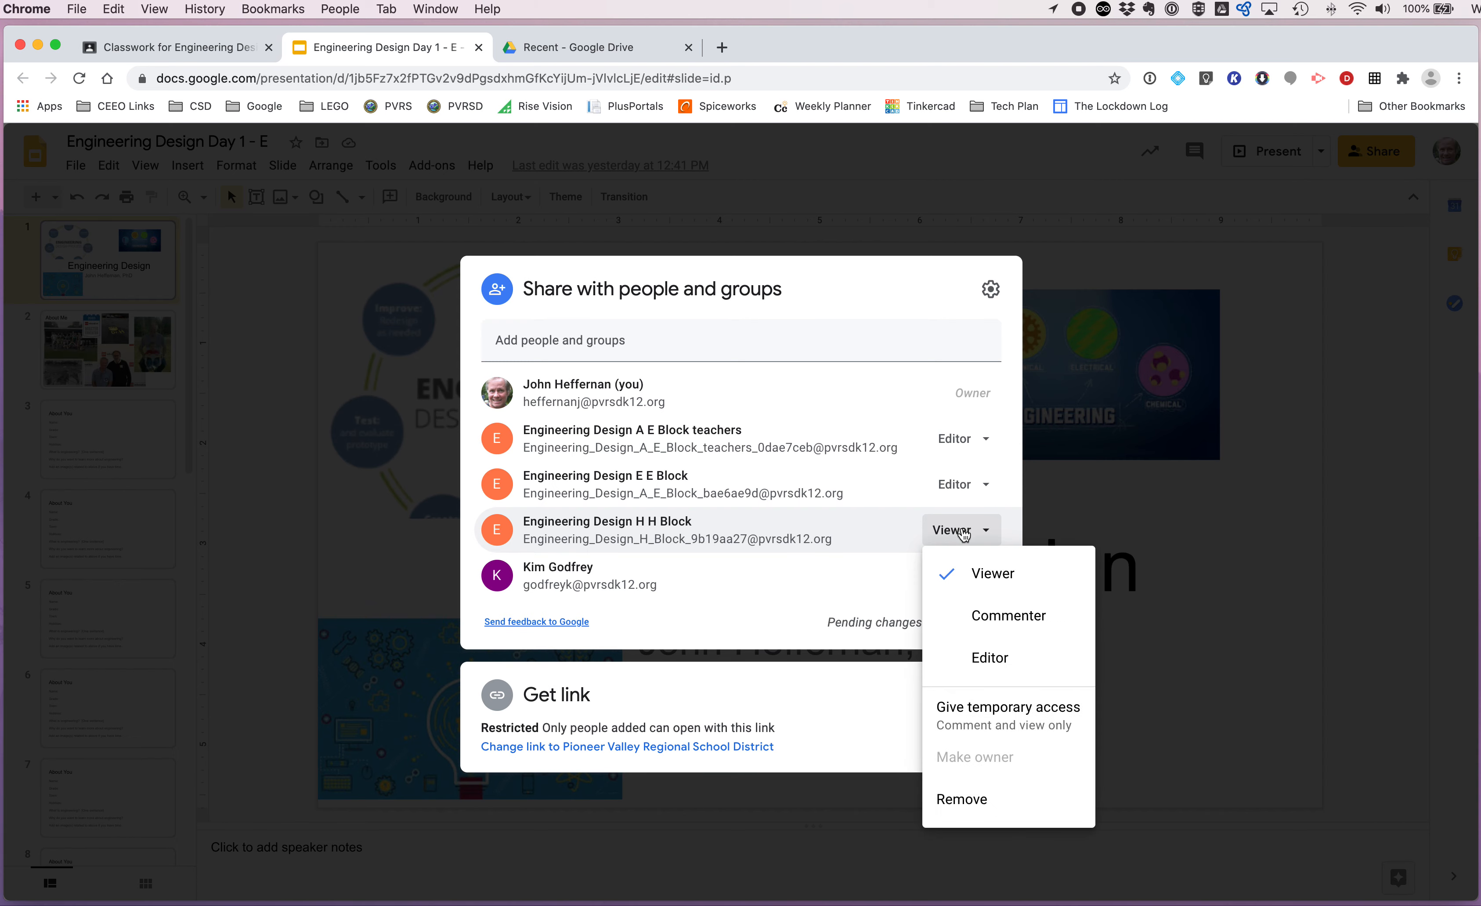
pyautogui.click(958, 800)
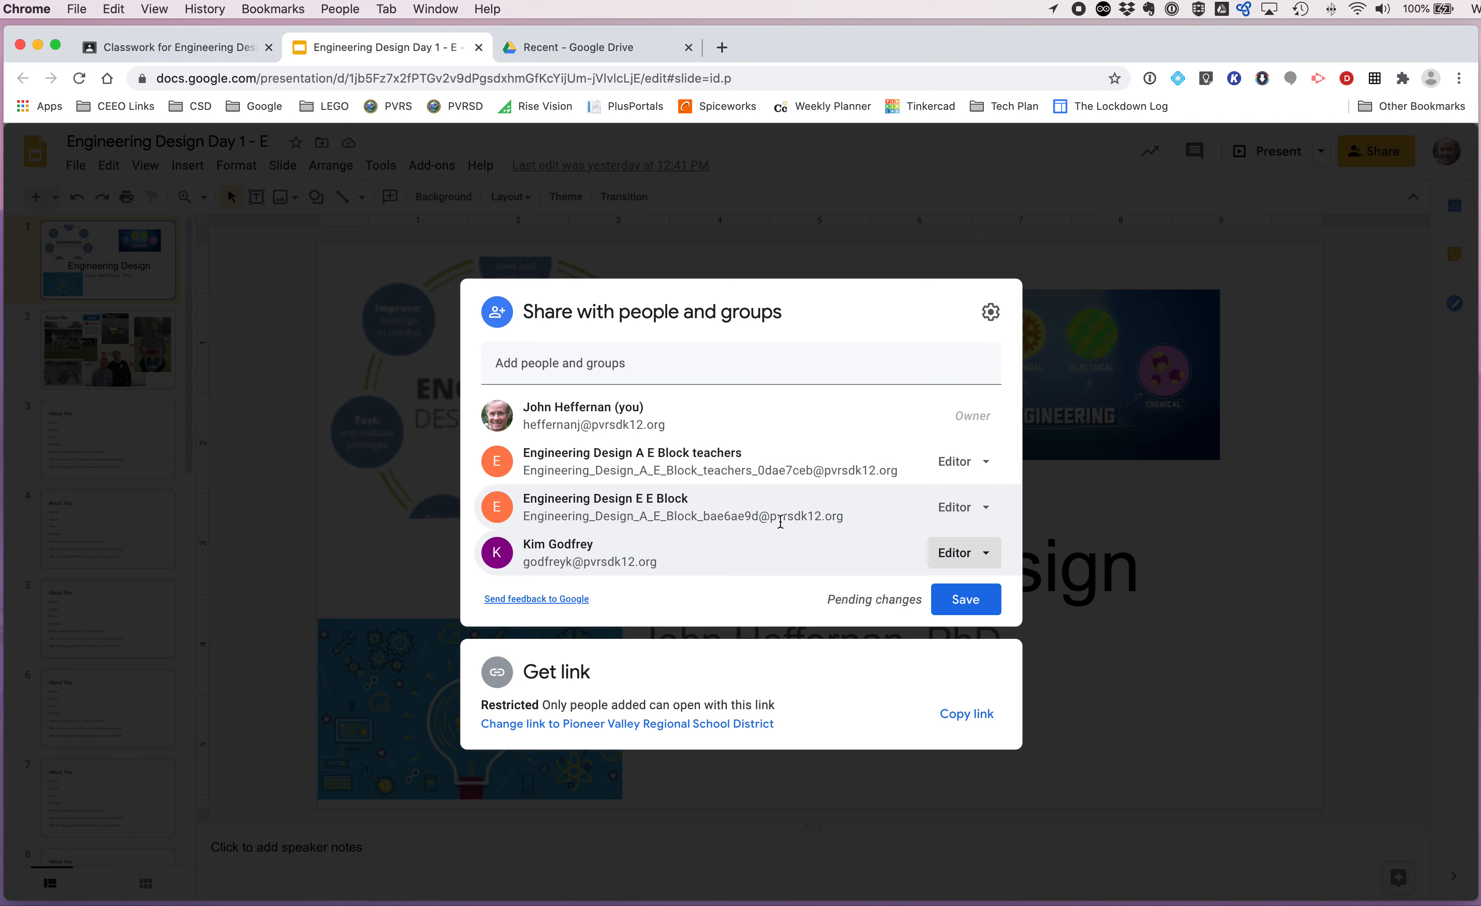
pyautogui.click(966, 599)
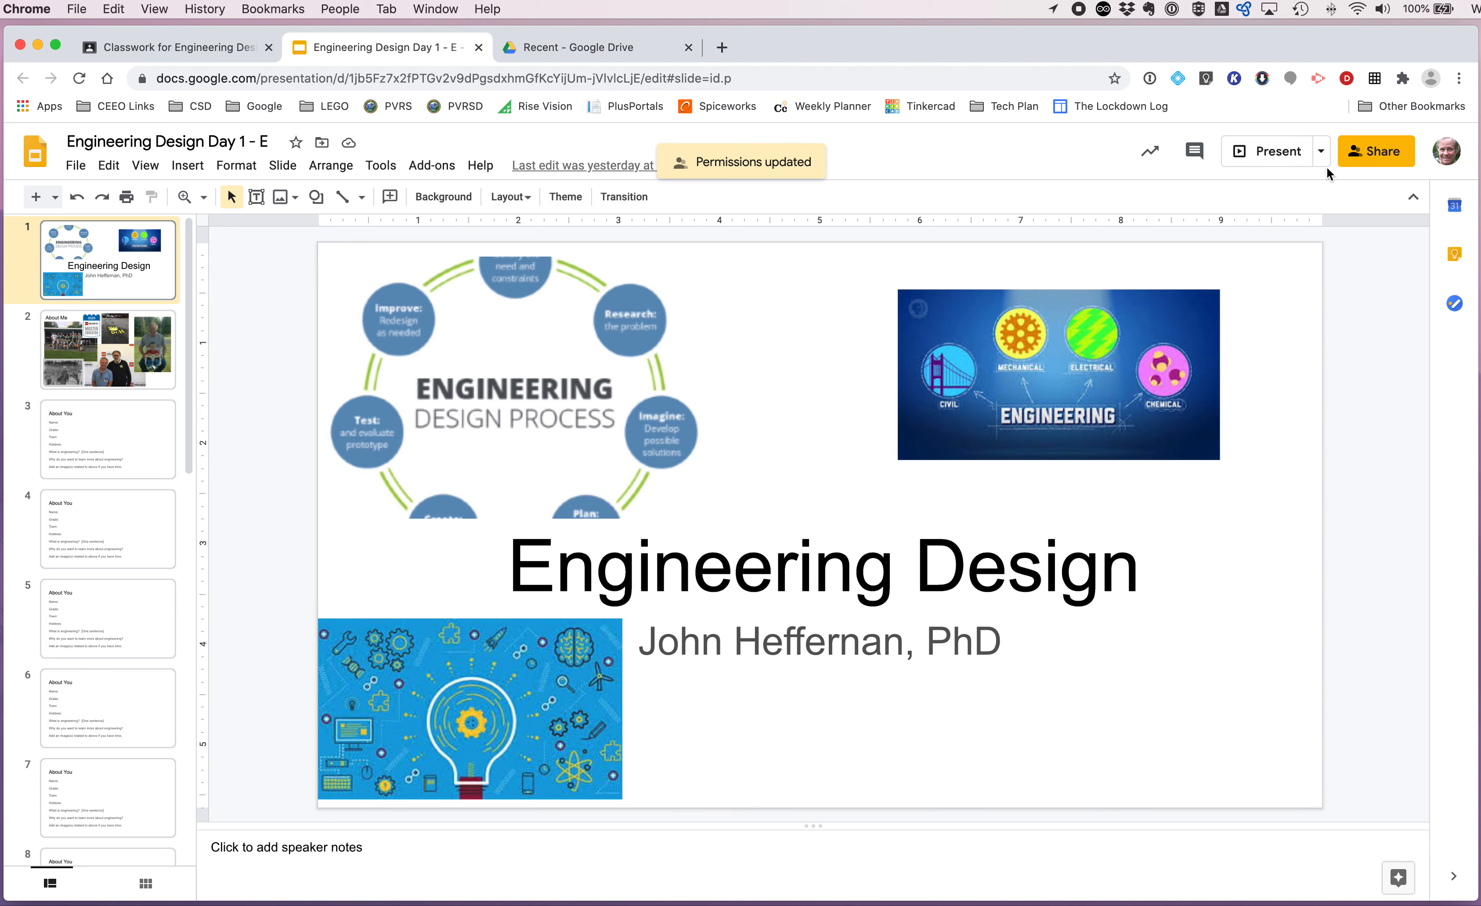
# Display the "About You" template on slide 4 of the presentation.
pyautogui.click(111, 551)
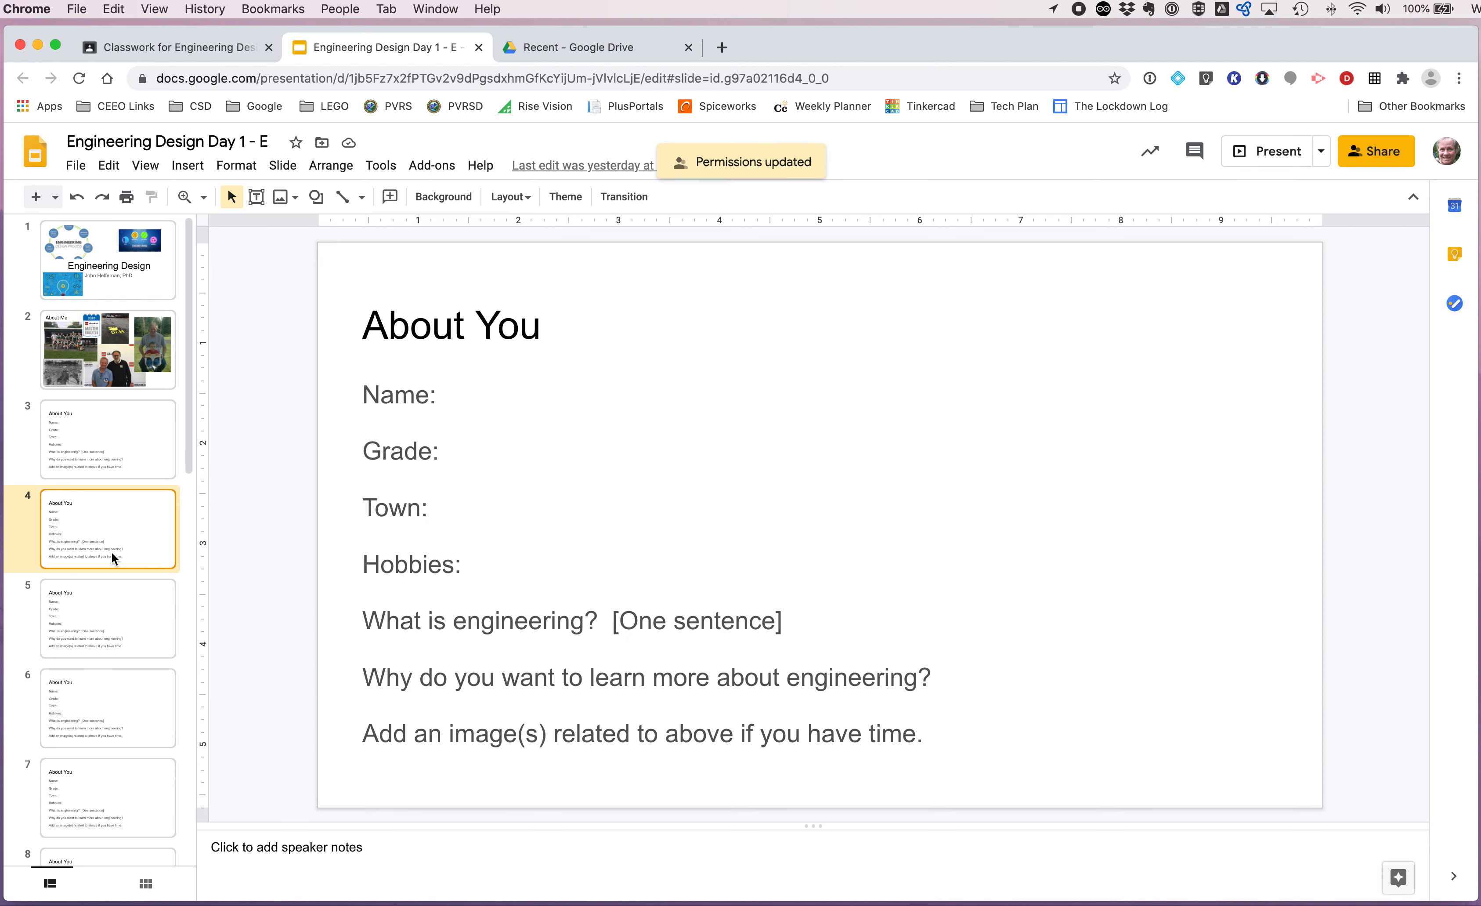